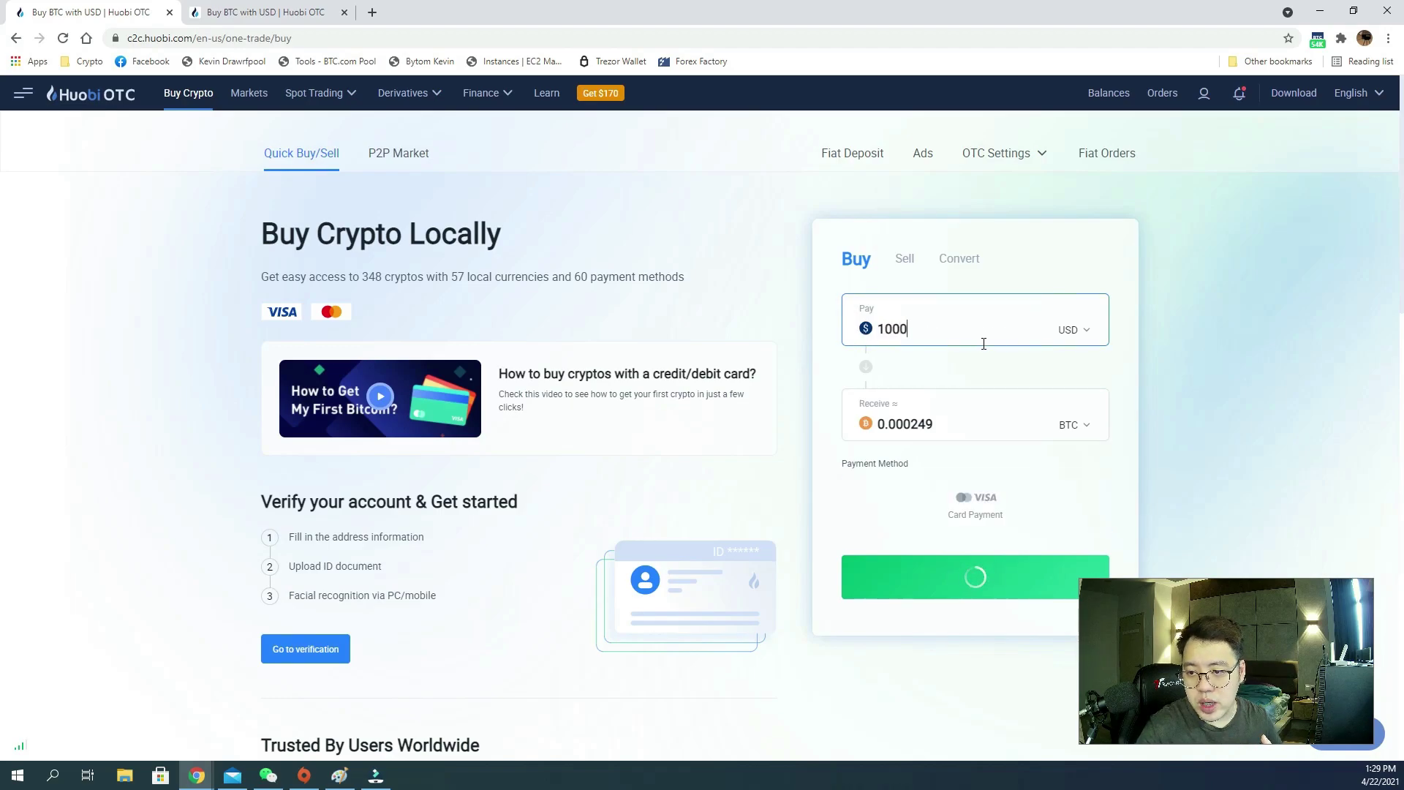
- Set the payment currency of the quick buy order to MYR
click(1090, 335)
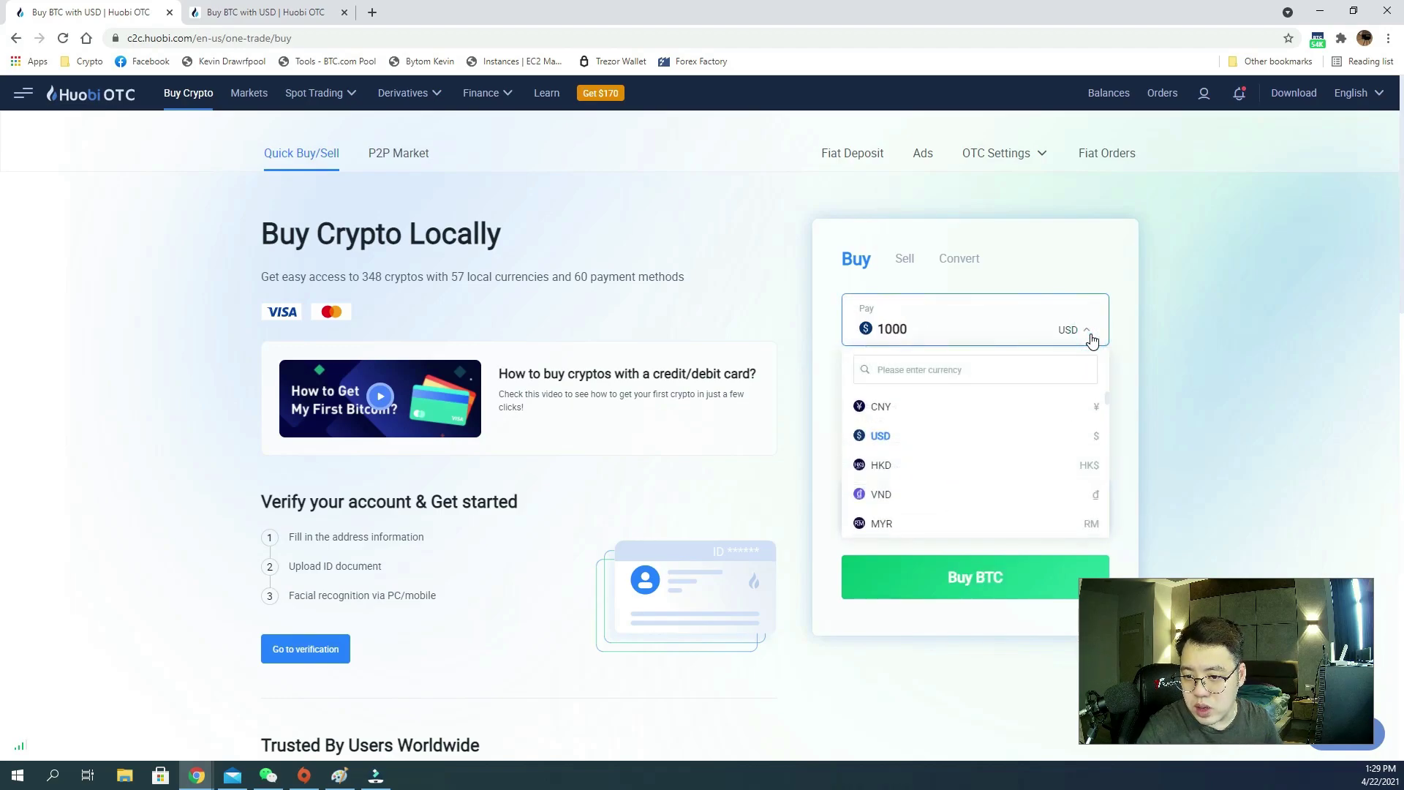
click(1002, 368)
text(myr)
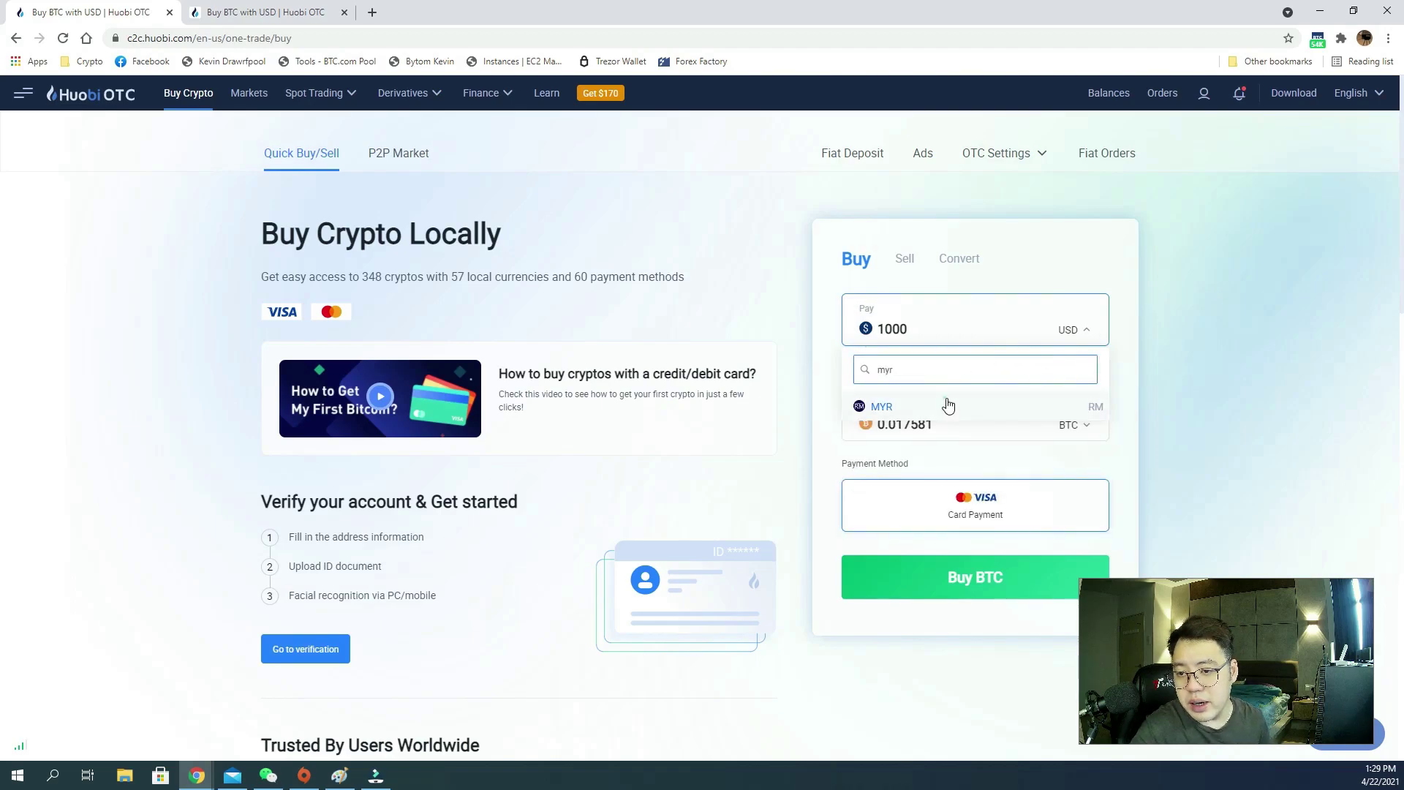
click(946, 402)
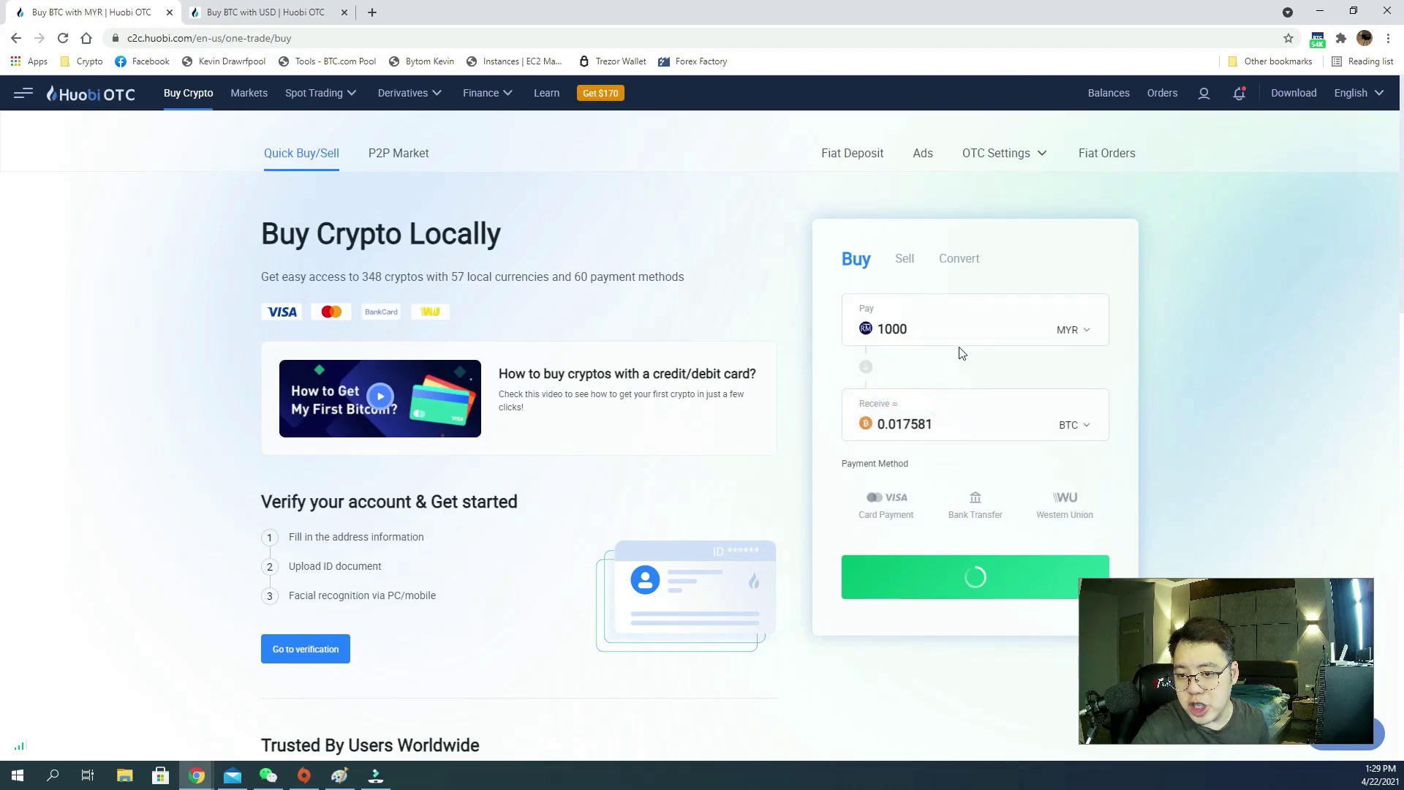
- Set the amount to pay to 4000 MYR and choose USDT as the coin to receive
drag(953, 336, 865, 333)
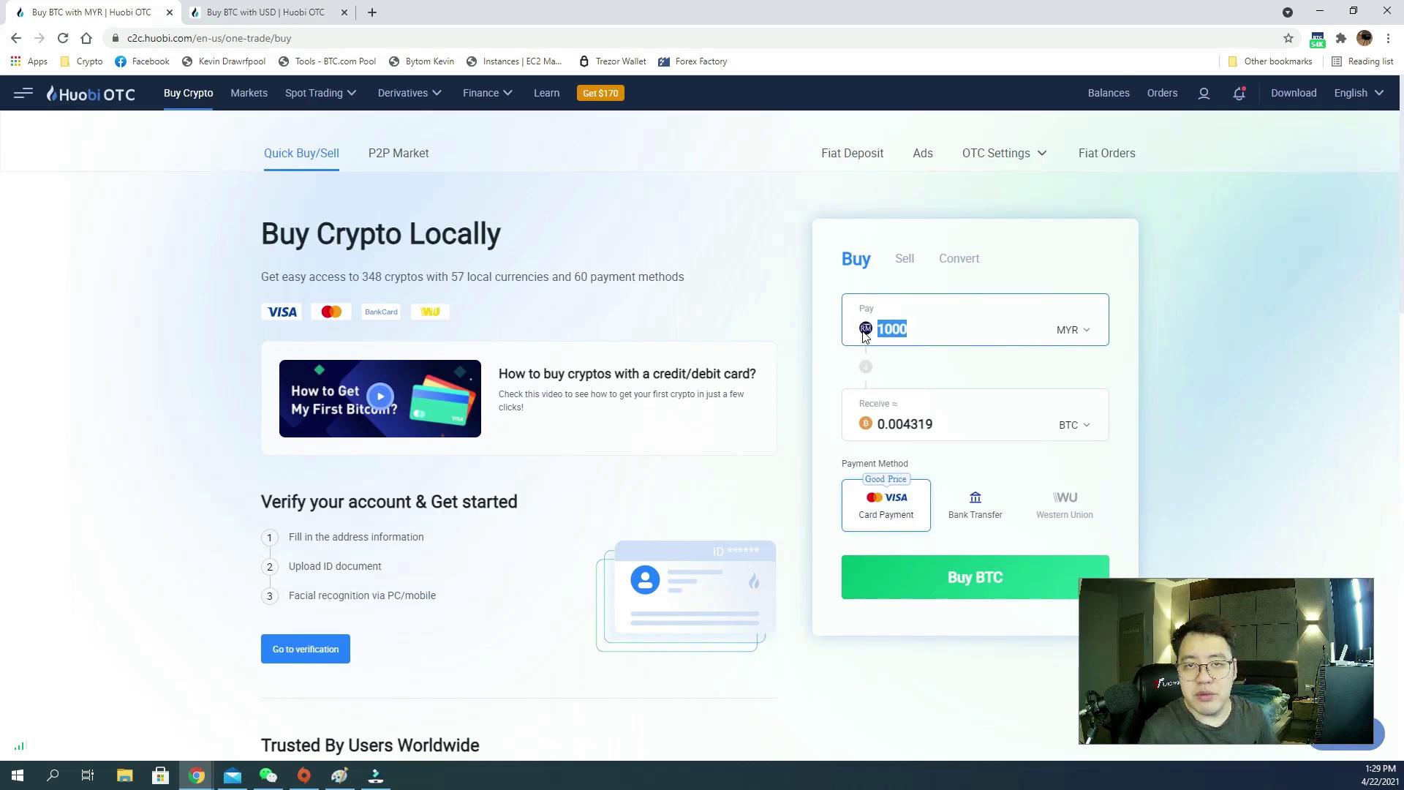
text(45)
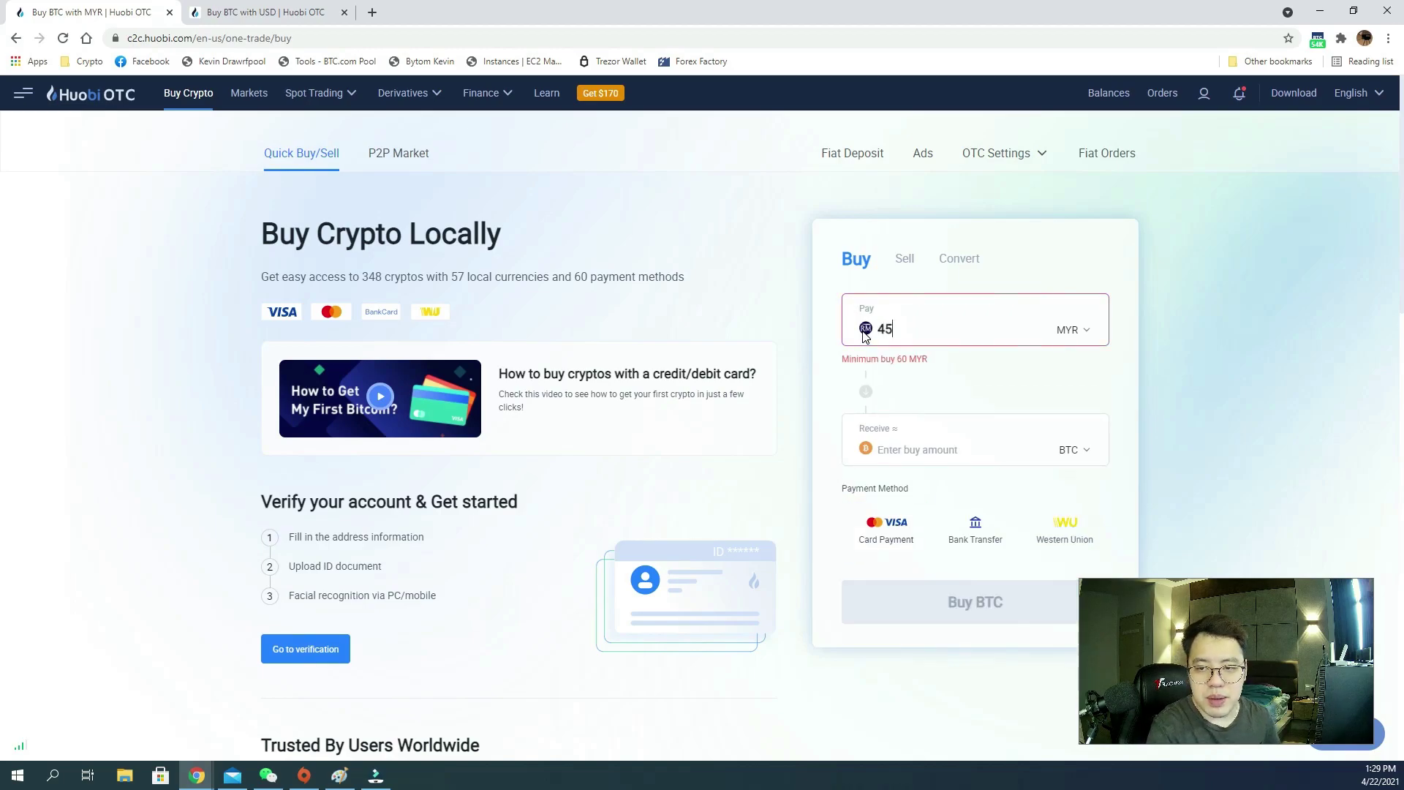
key(BackSpace)
text(000)
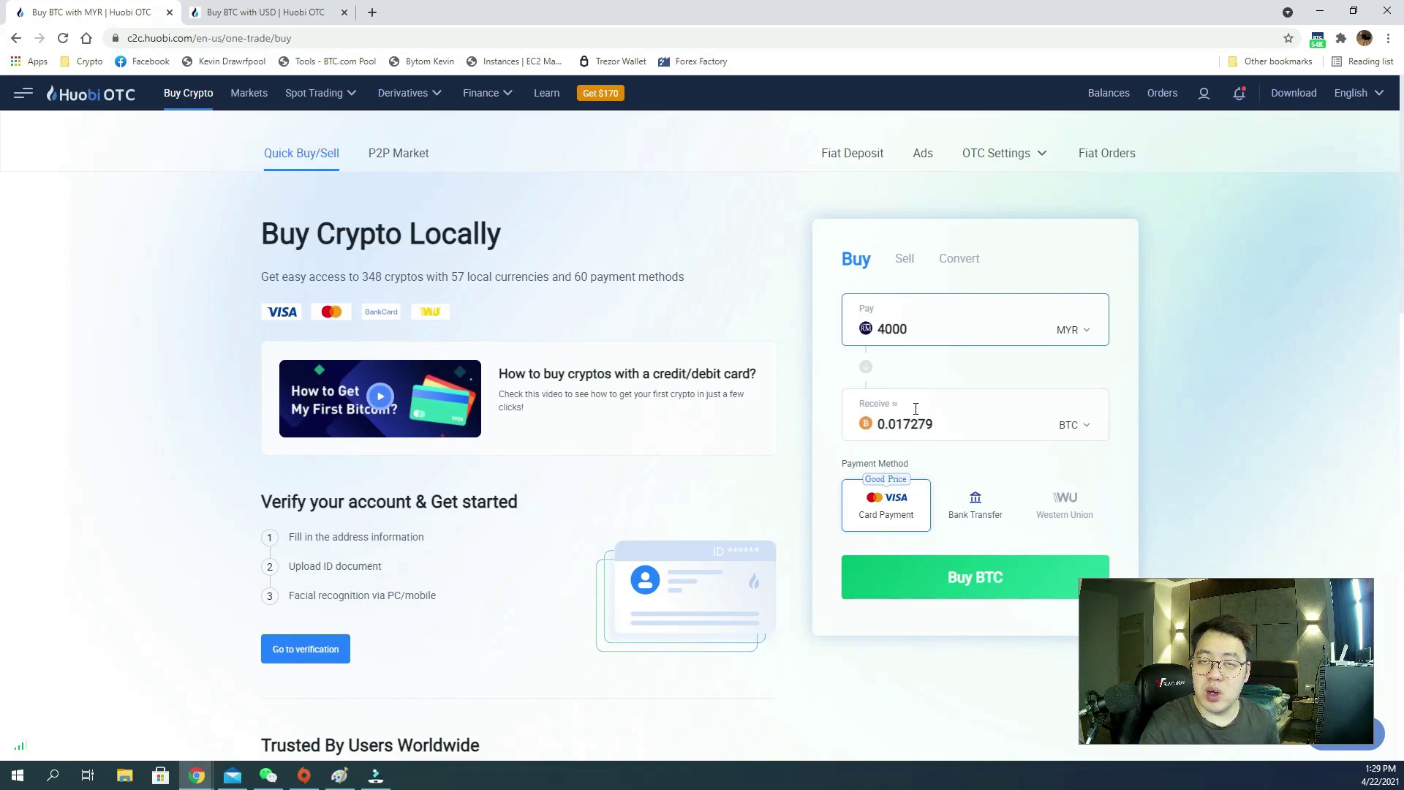
click(1086, 428)
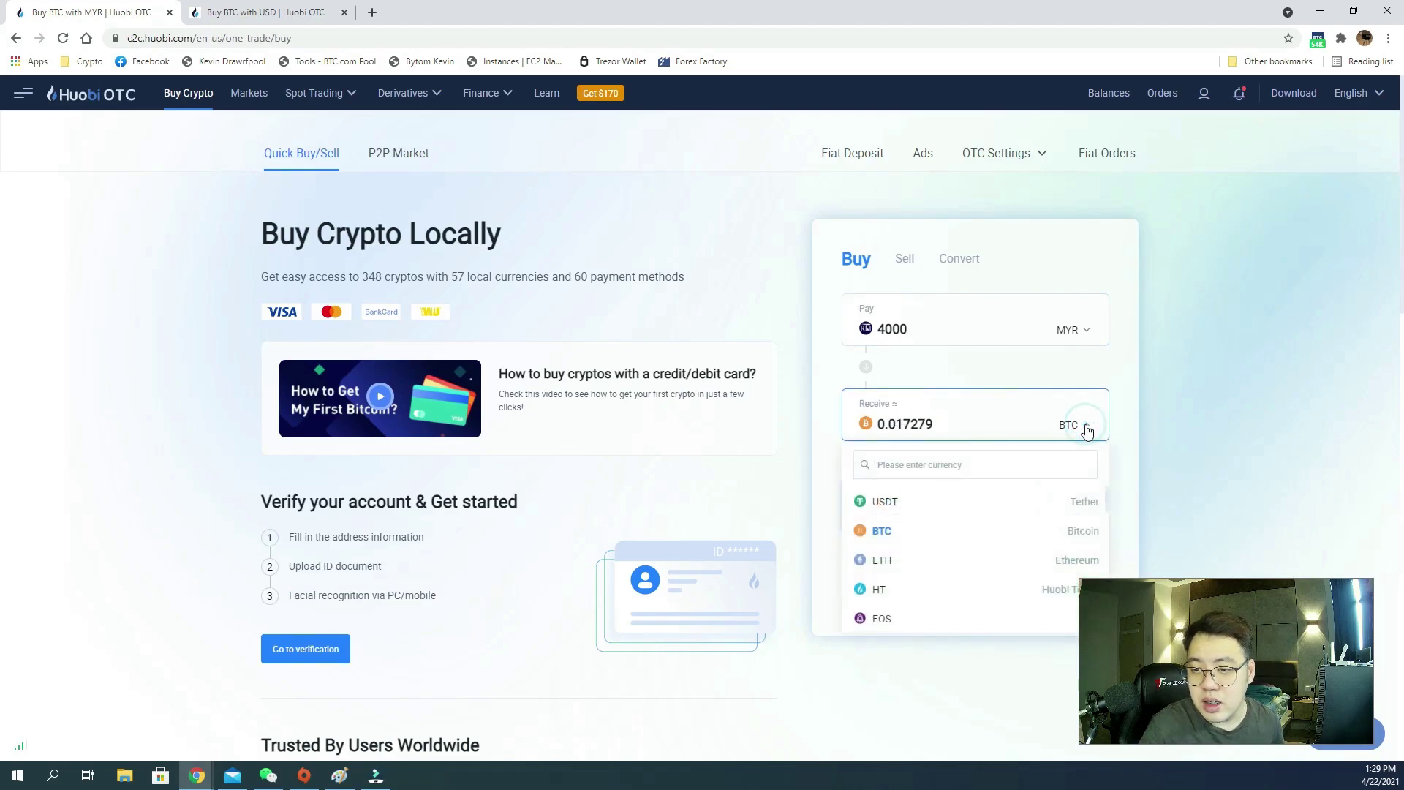
click(883, 502)
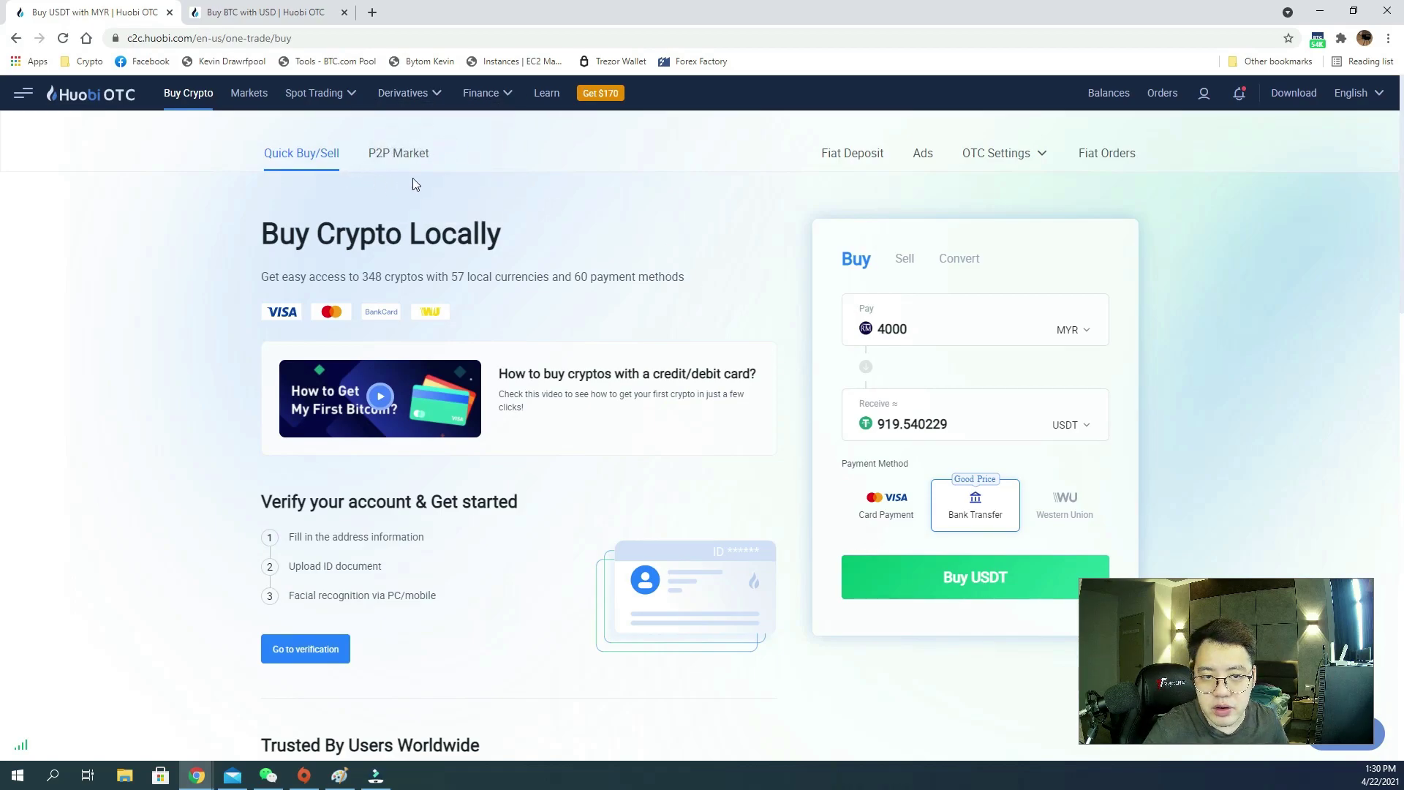
- Open the P2P market and examine the sellers' USDT offers, comparing their completion rates, limits, prices and payment methods
click(388, 155)
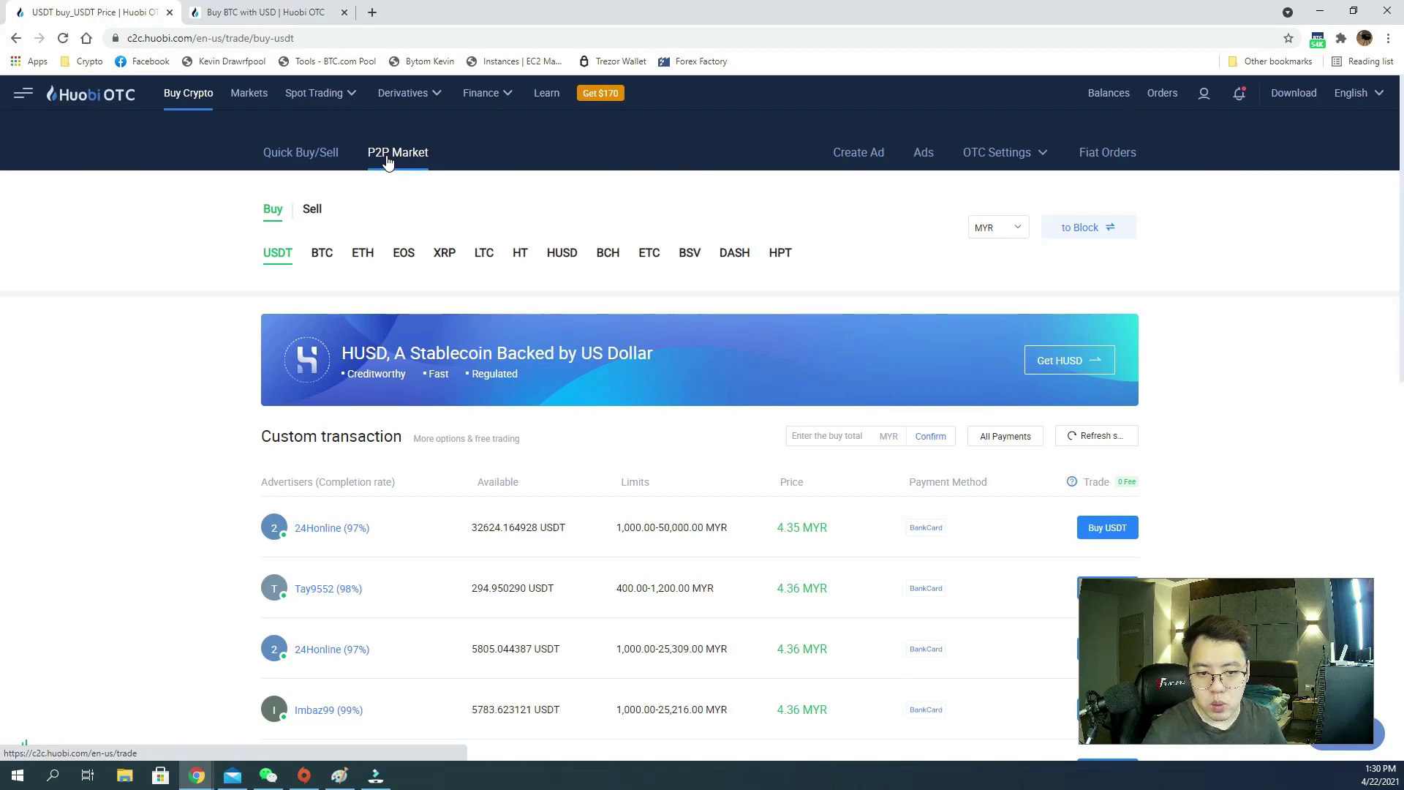
scroll(386, 228, down, 1)
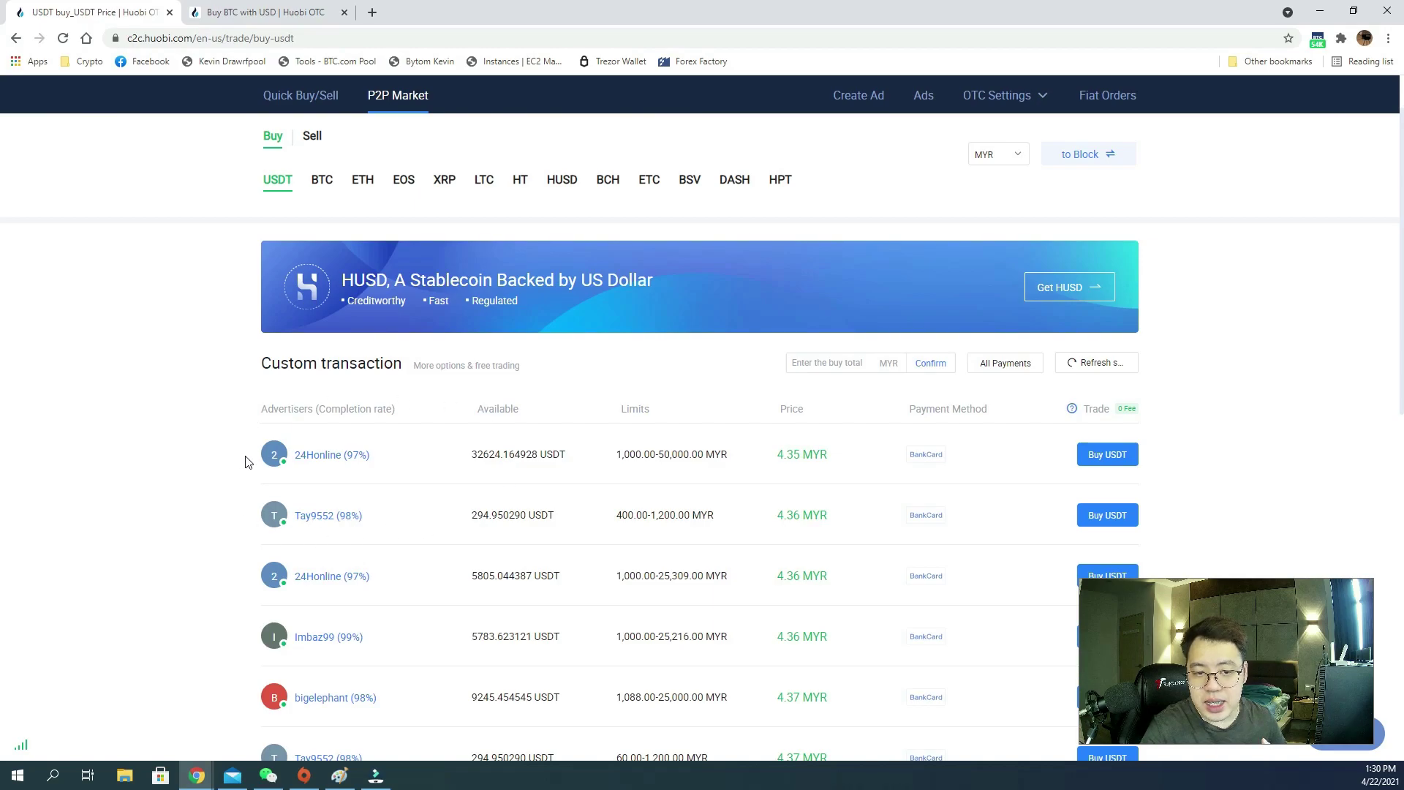
scroll(248, 461, down, 1)
scroll(437, 528, up, 2)
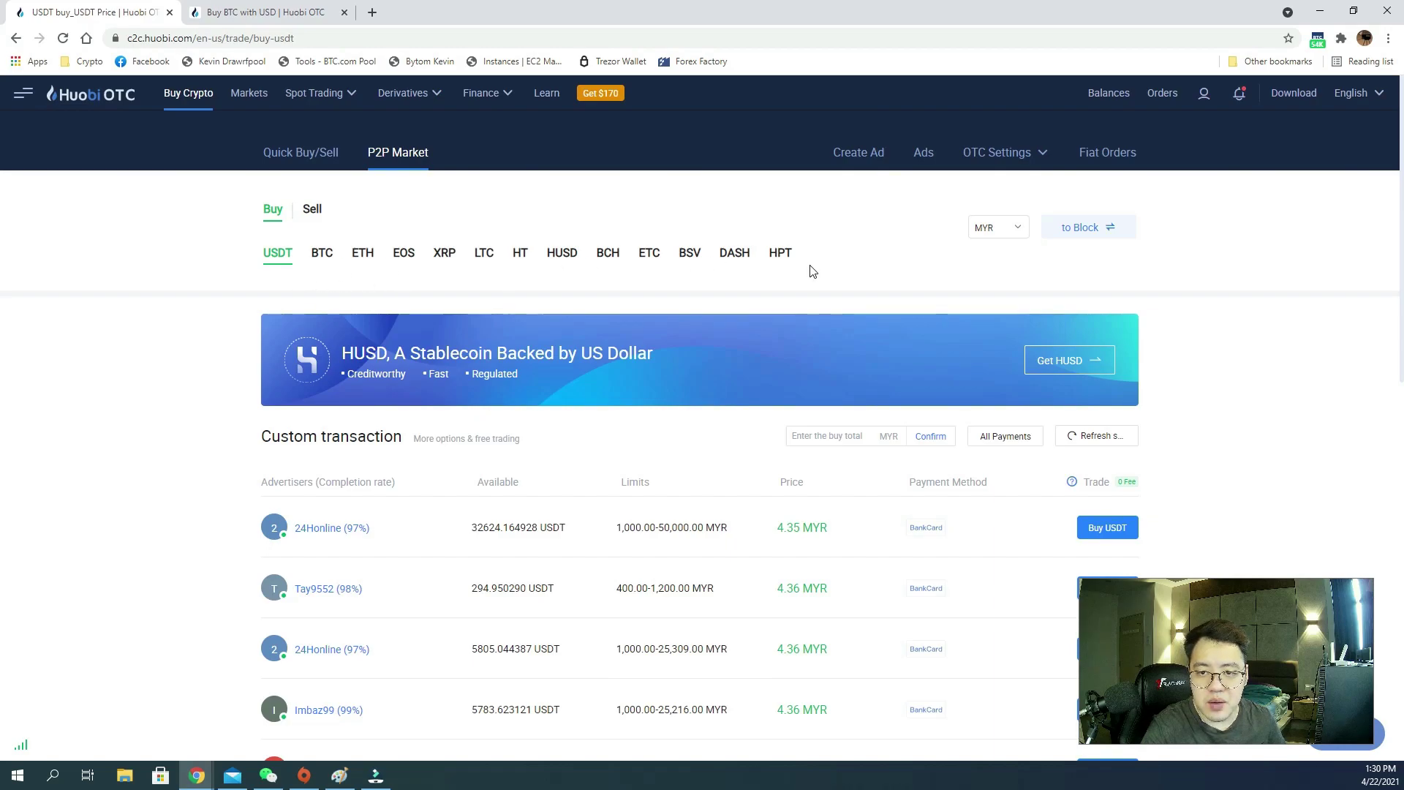
scroll(727, 326, down, 1)
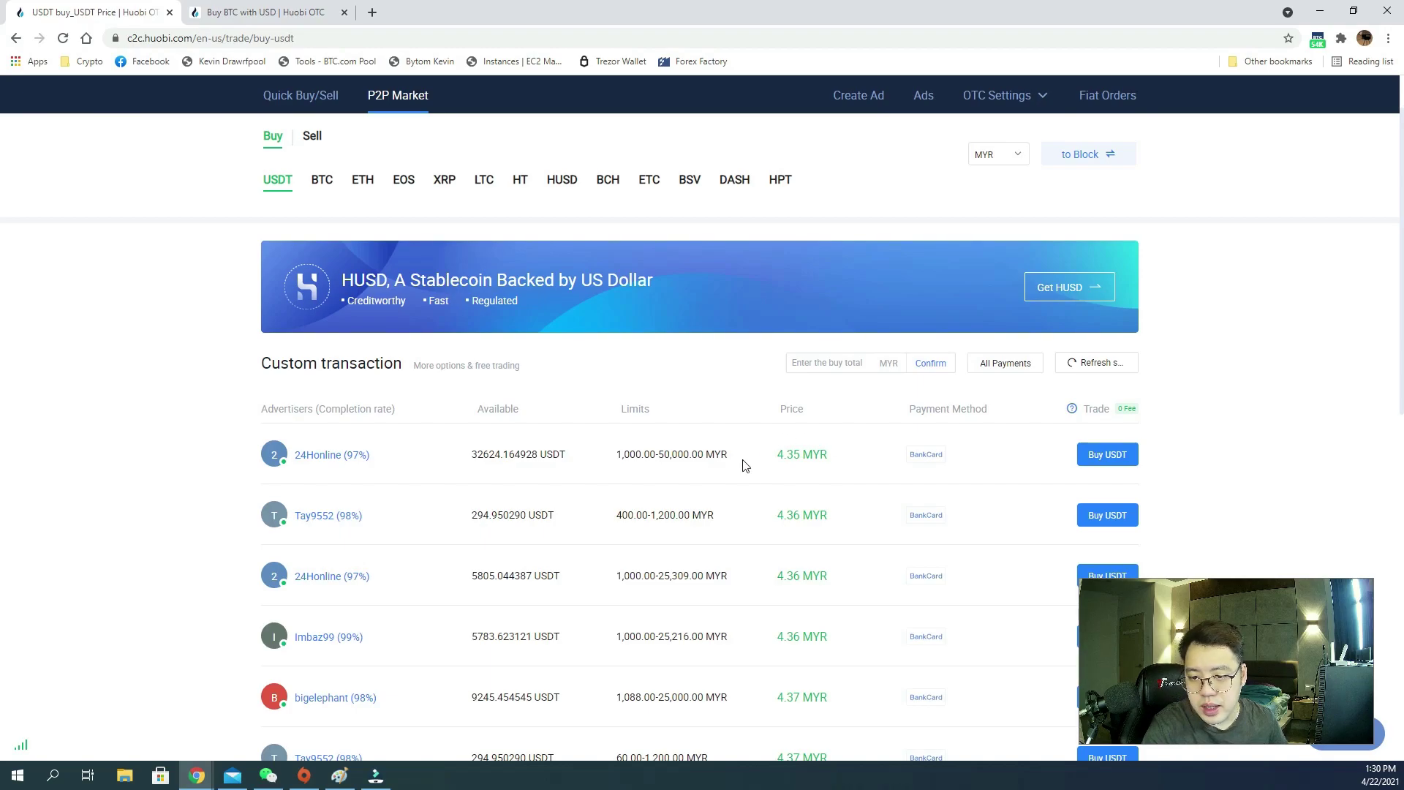
scroll(808, 467, down, 3)
scroll(814, 457, down, 4)
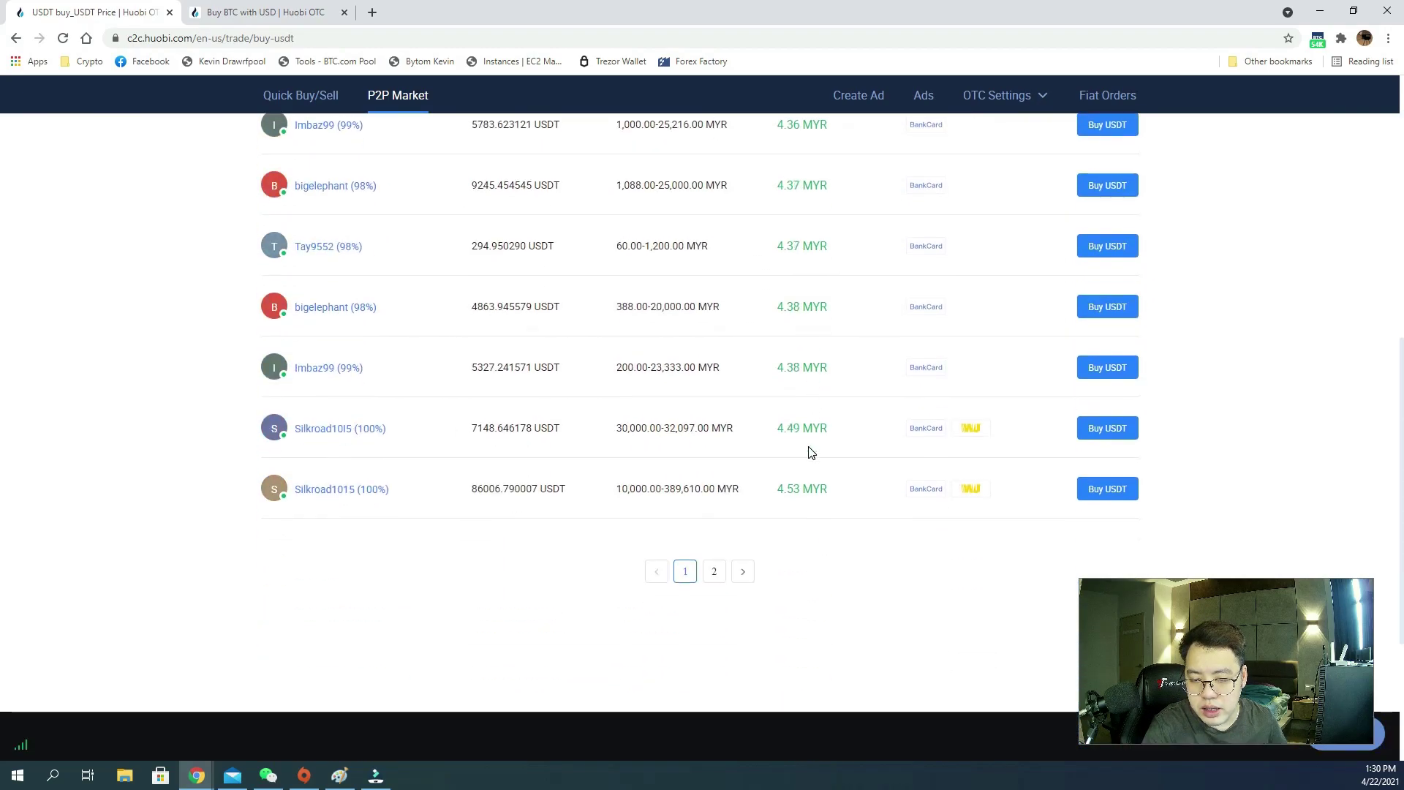
scroll(808, 468, up, 2)
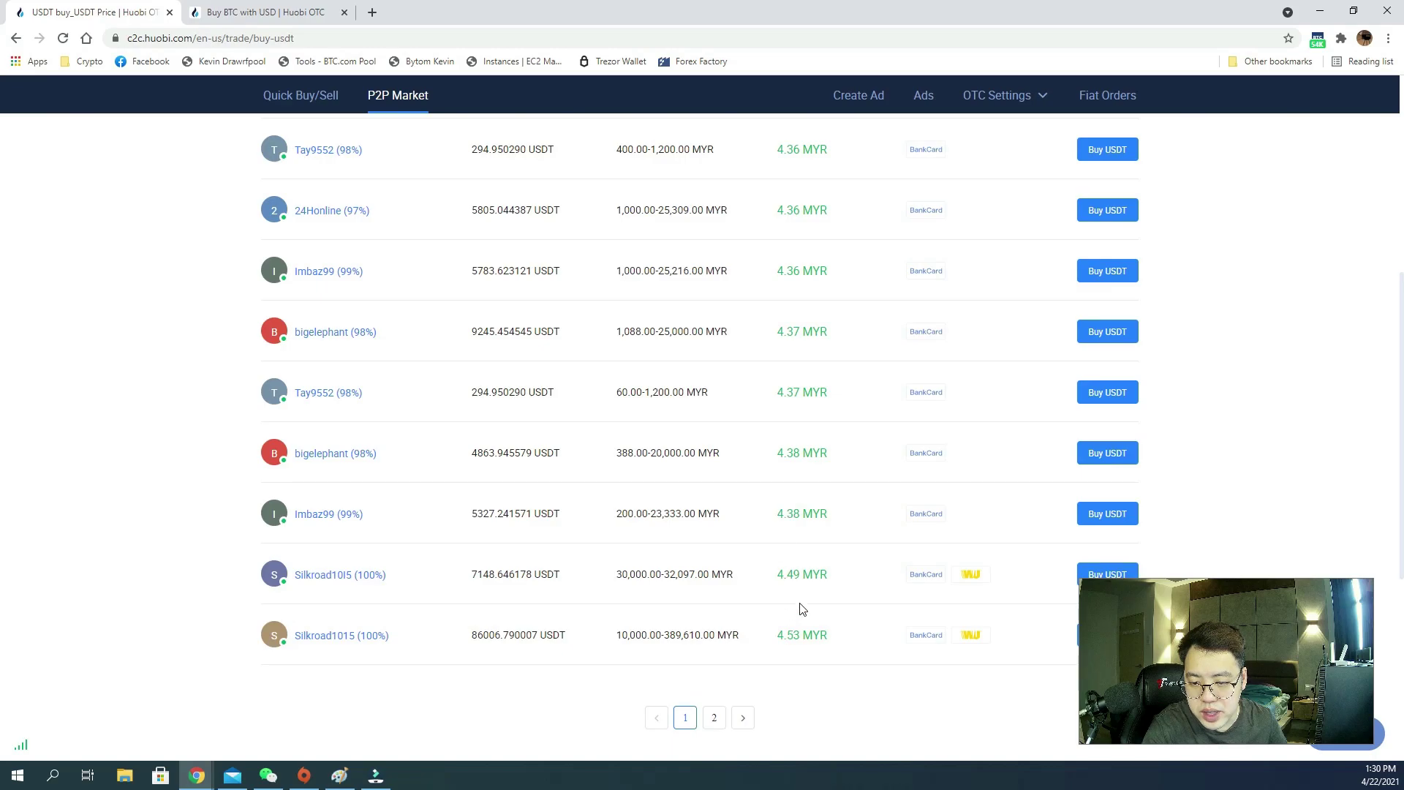
scroll(802, 612, up, 5)
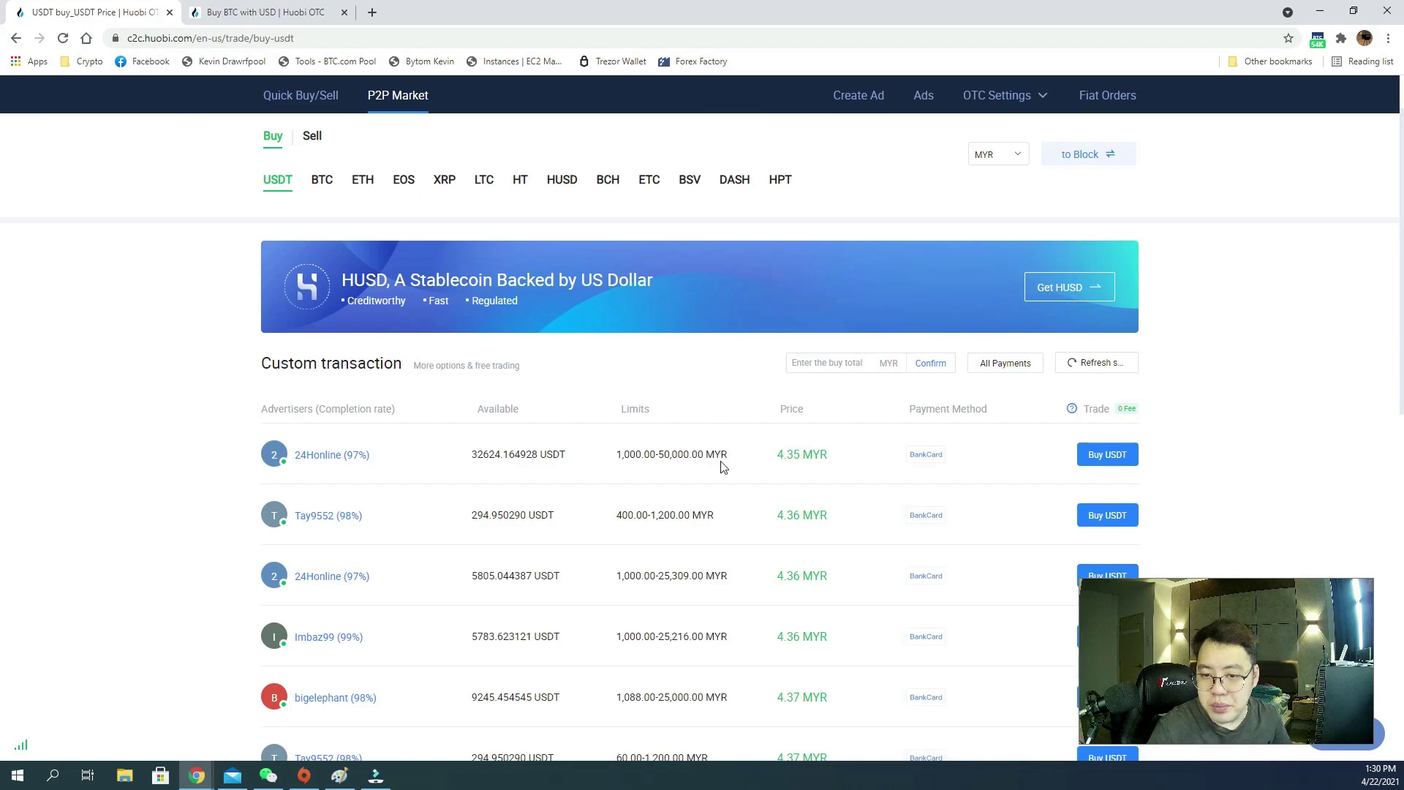
- Place a P2P order to buy 1000 MYR worth of USDT from the first offer, priced at 4.35 MYR
click(1105, 457)
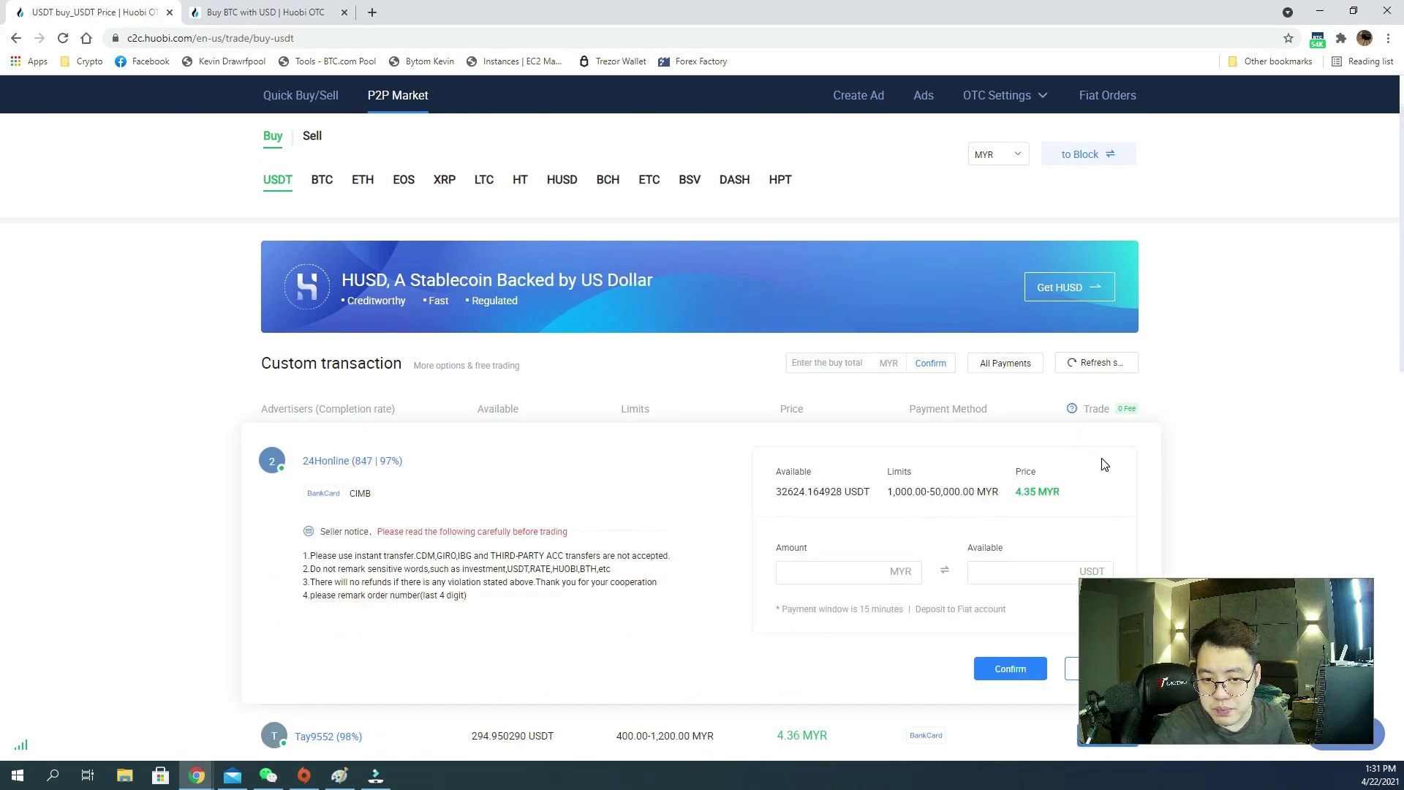
scroll(1103, 464, down, 1)
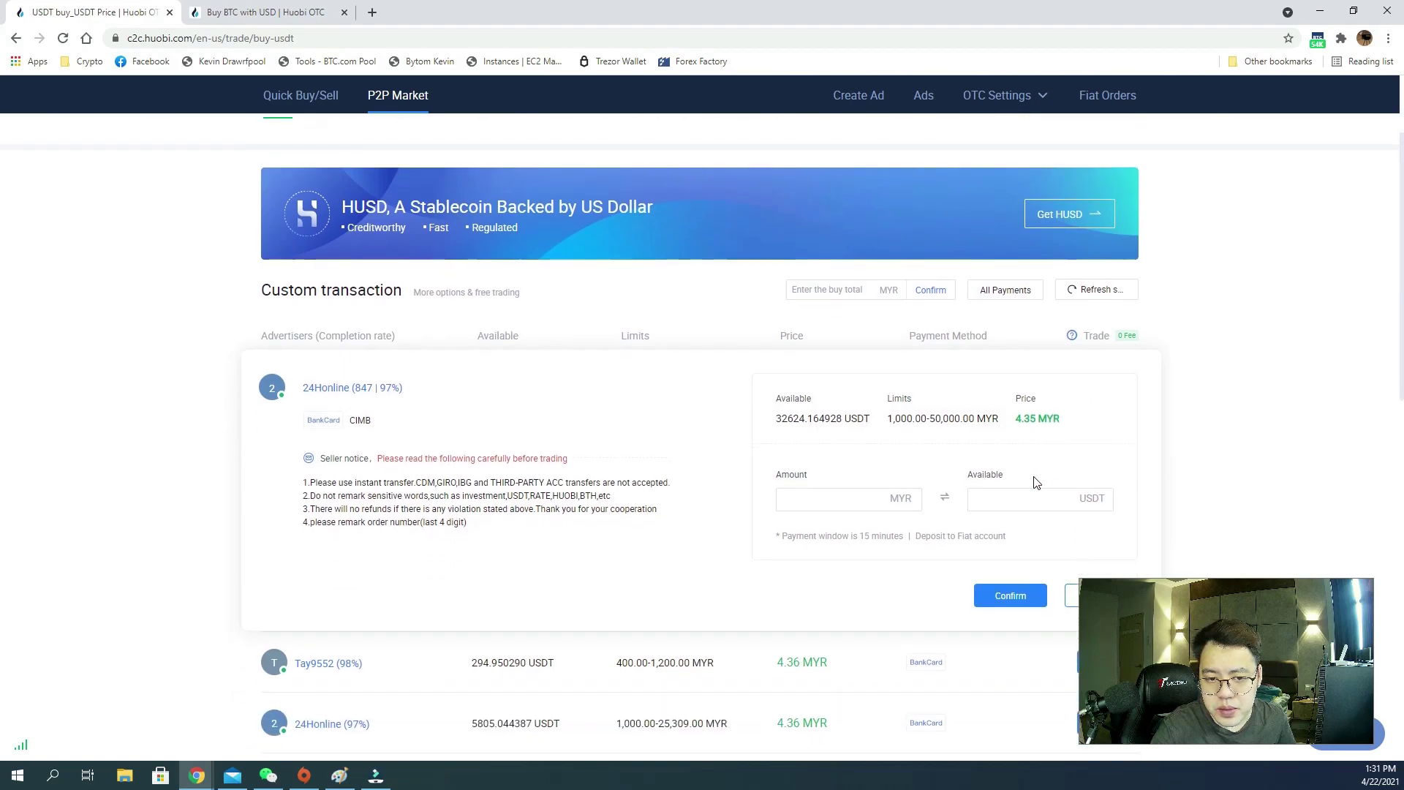
click(845, 504)
text(1000)
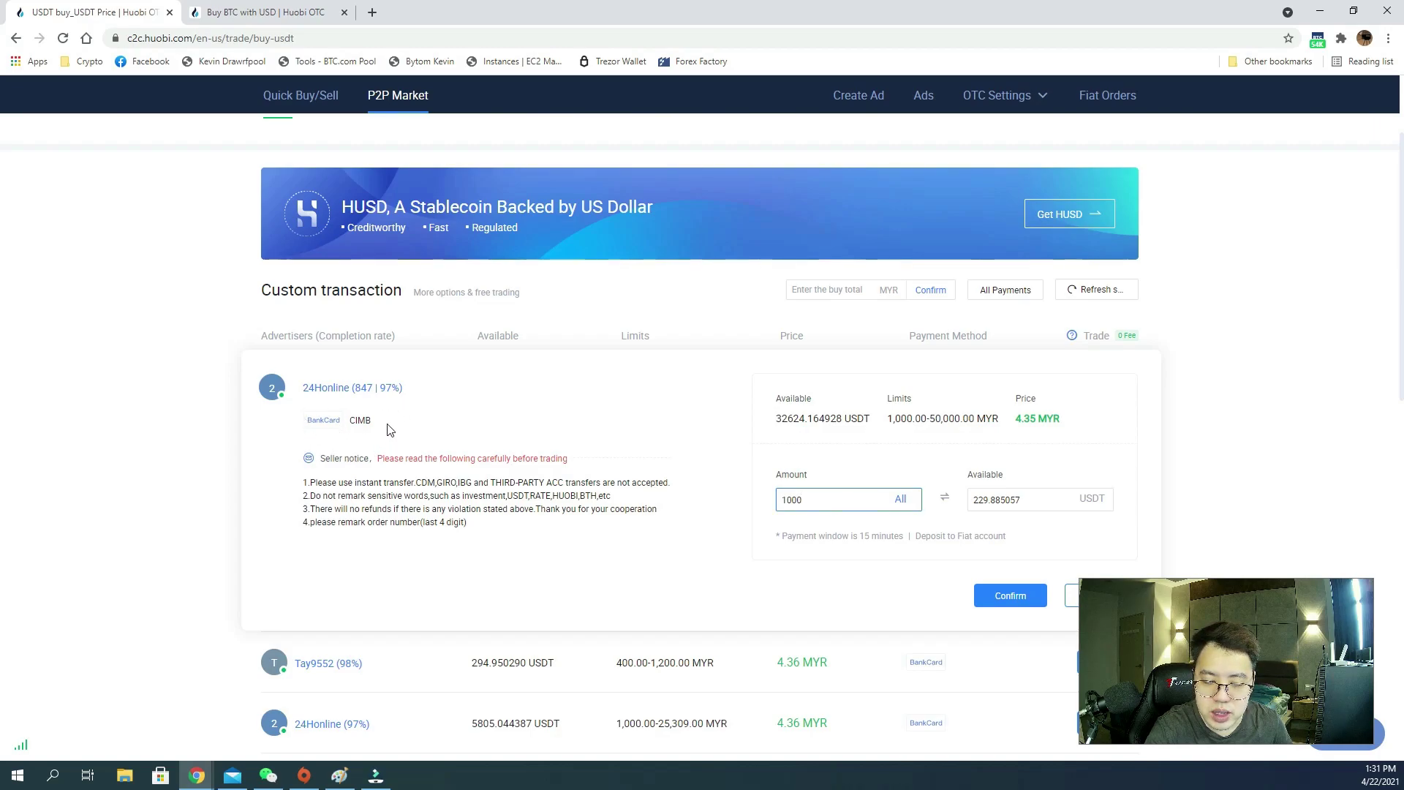
scroll(900, 485, down, 1)
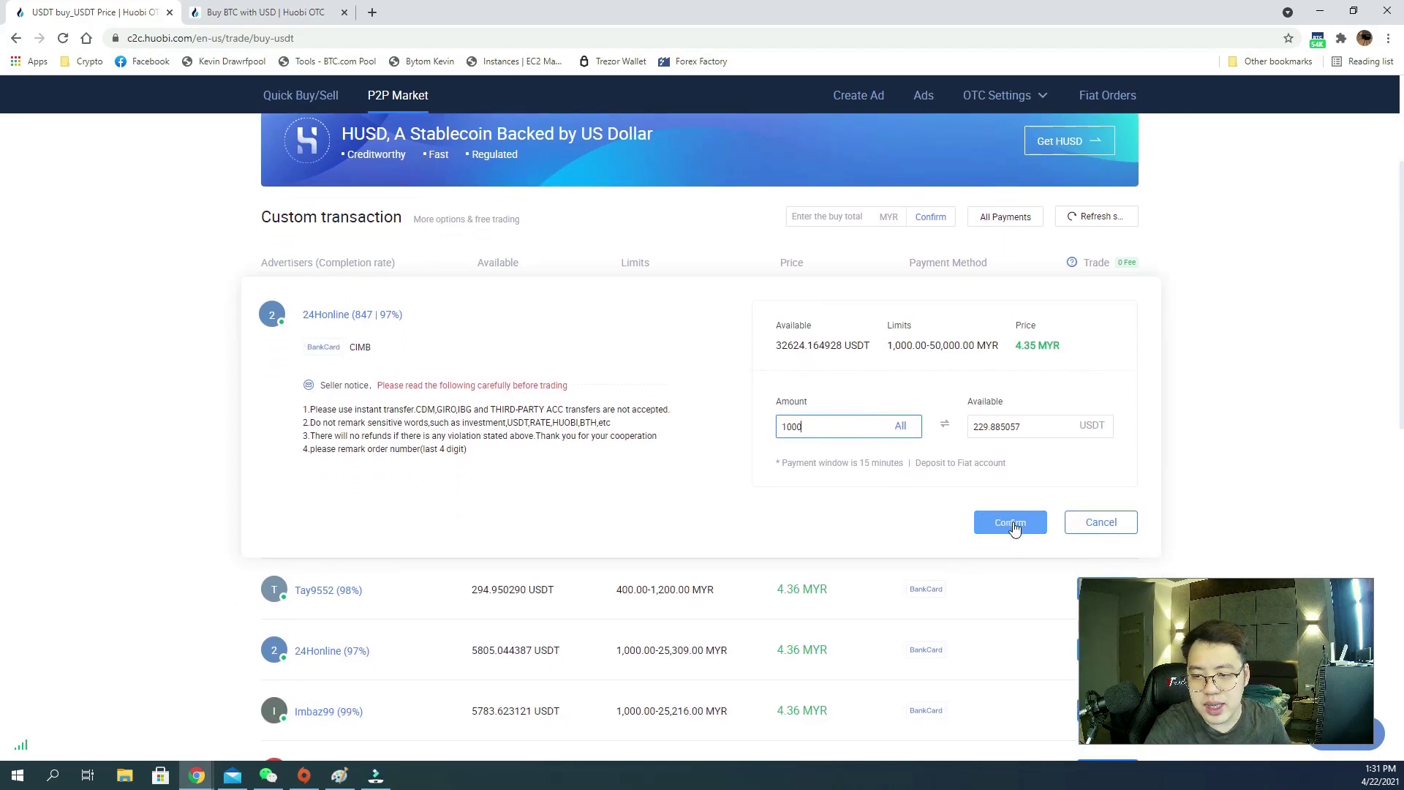
click(1011, 524)
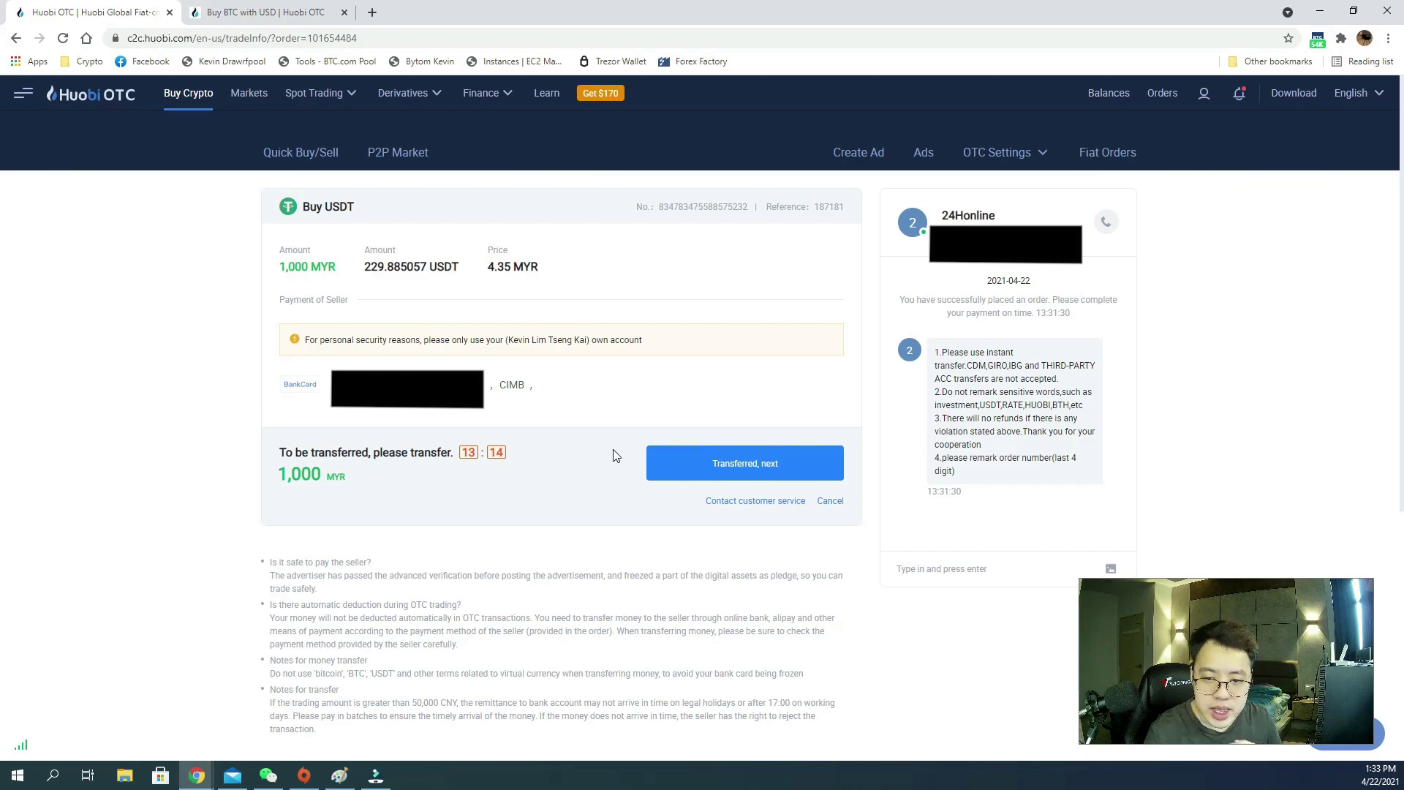
- Cancel the unpaid P2P order for buying USDT
click(829, 504)
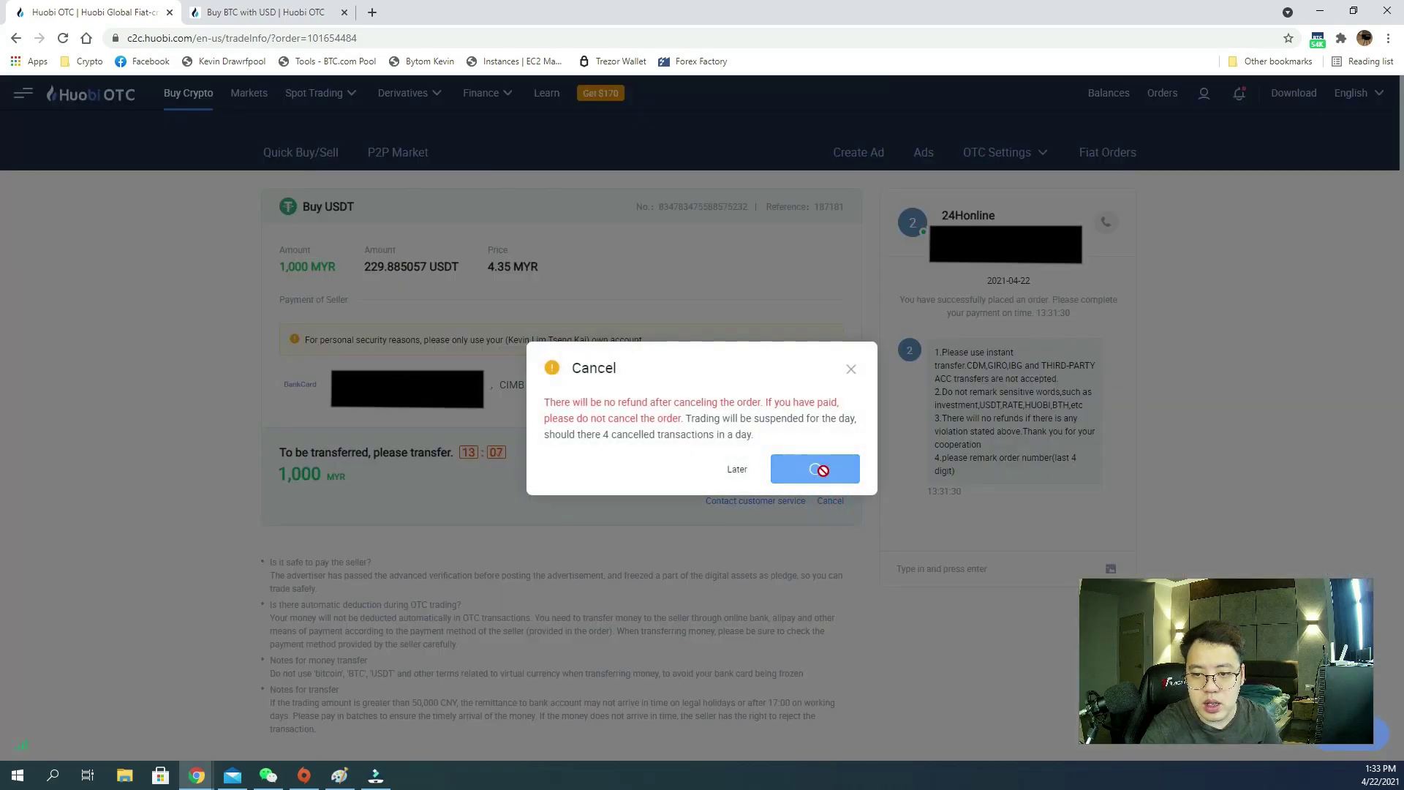
click(821, 468)
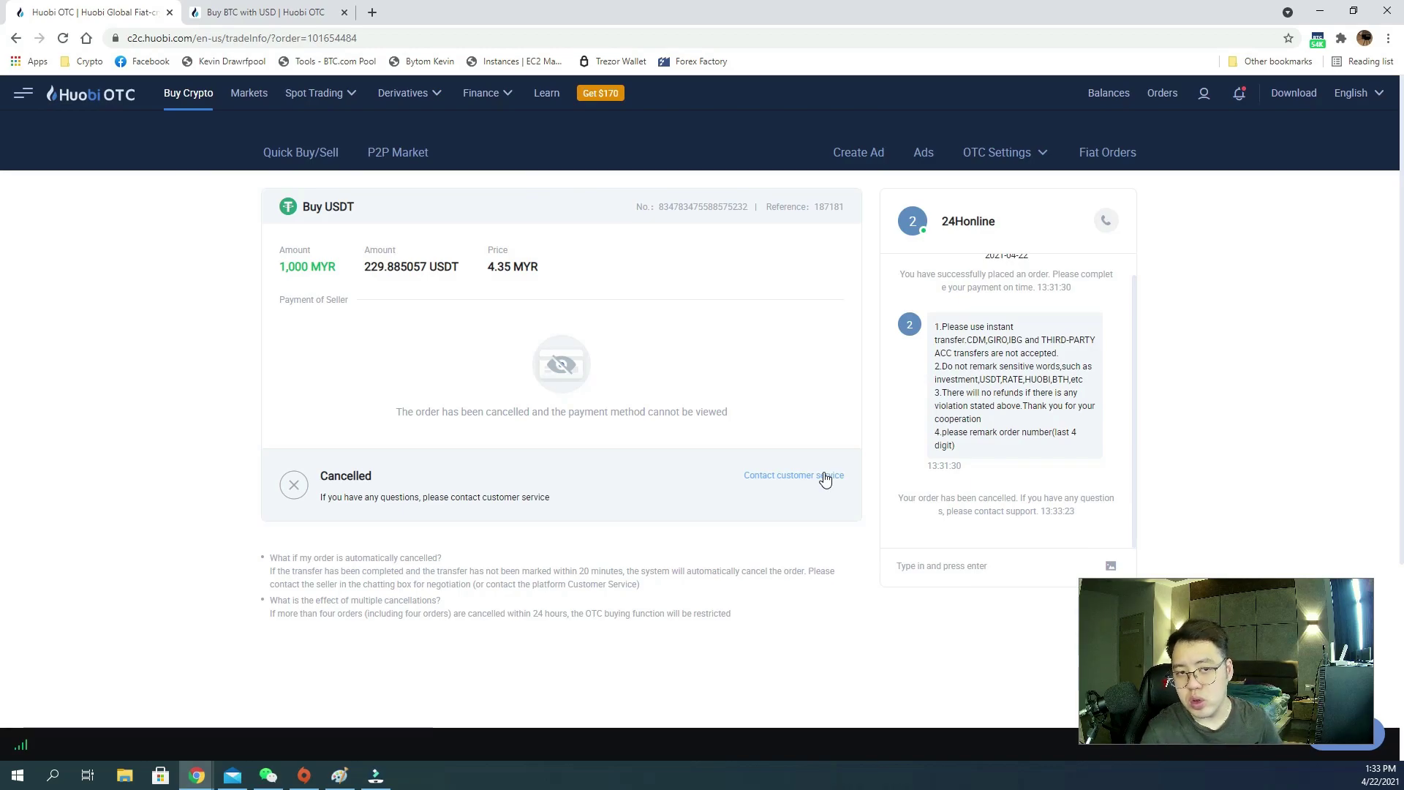
- Switch to a quick sell order and set it to sell USDT in exchange for MYR
click(296, 160)
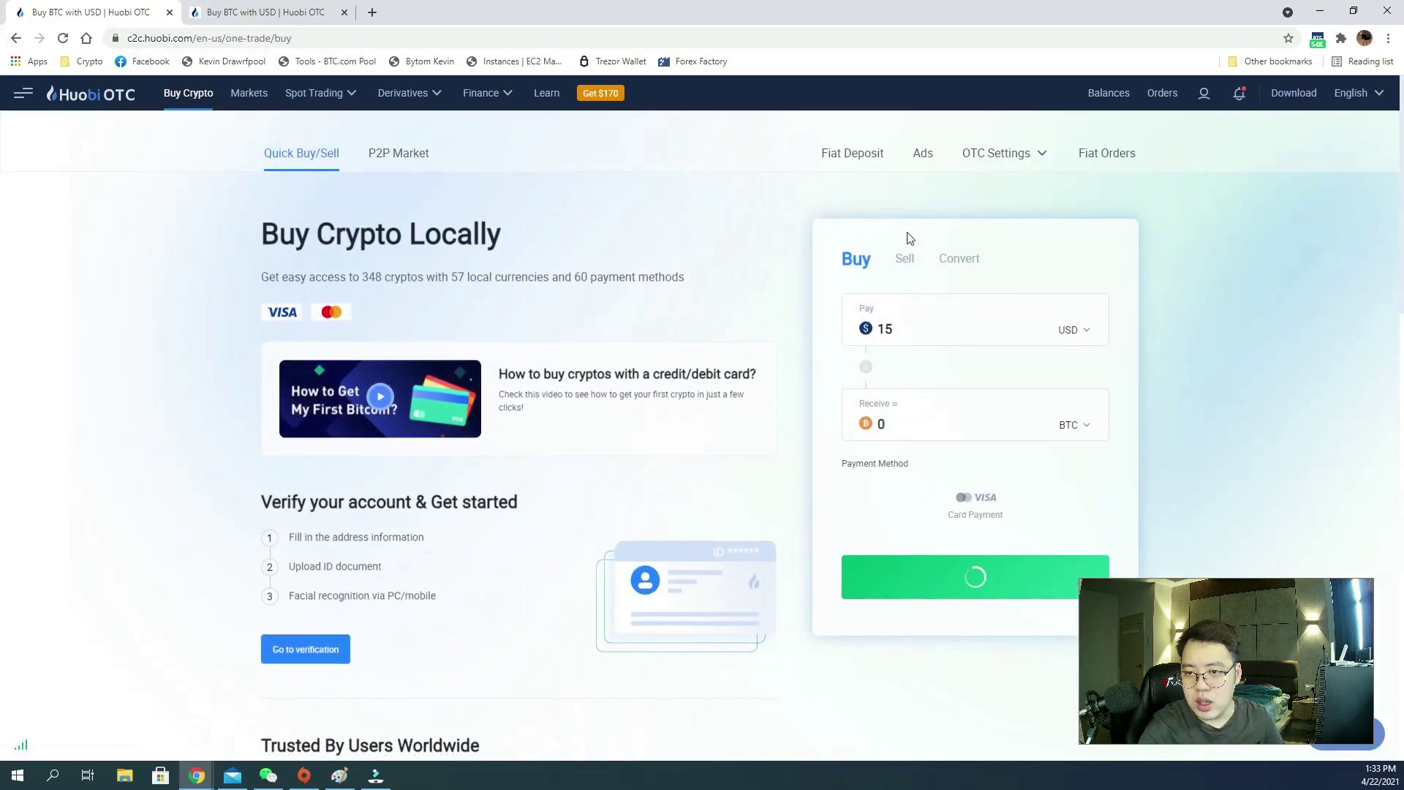
click(904, 266)
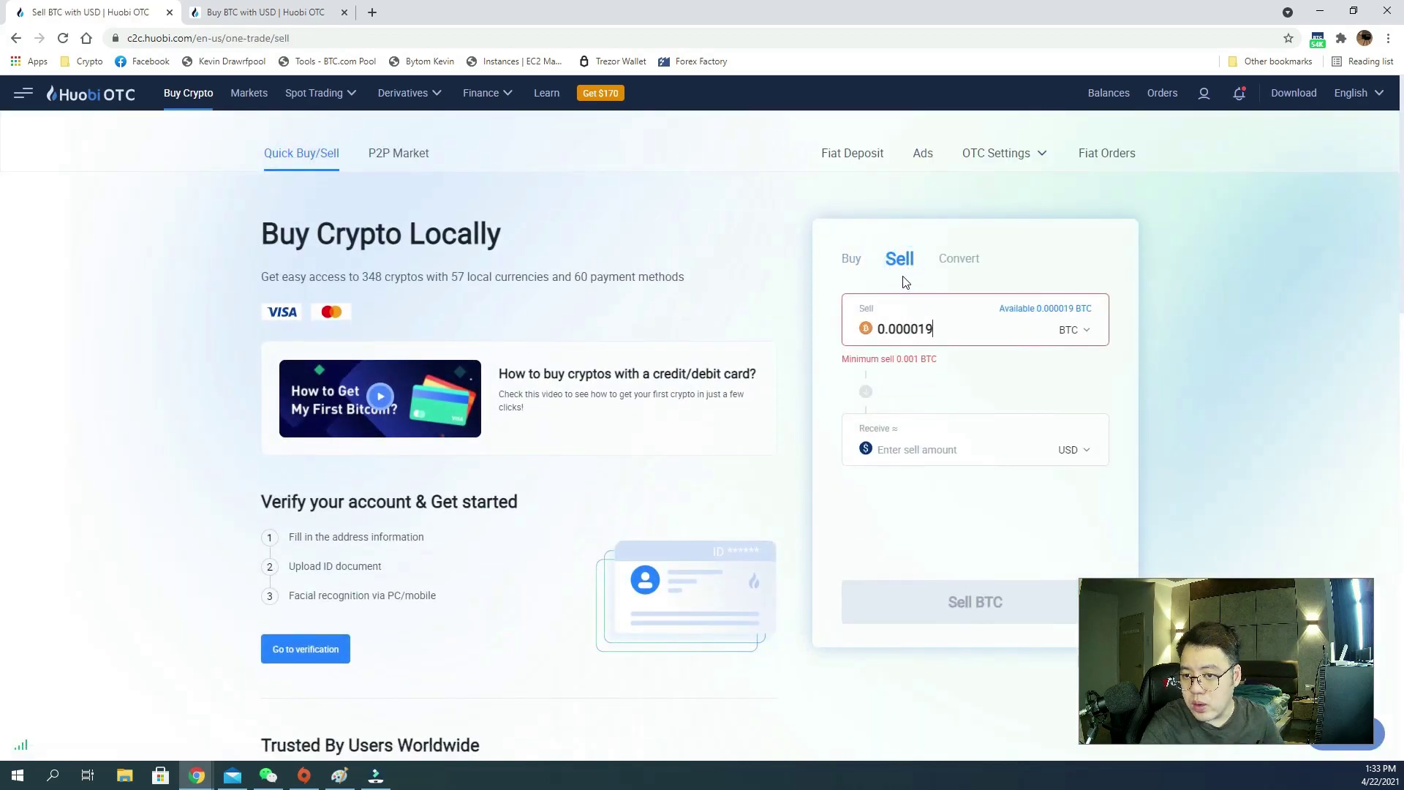
click(1075, 333)
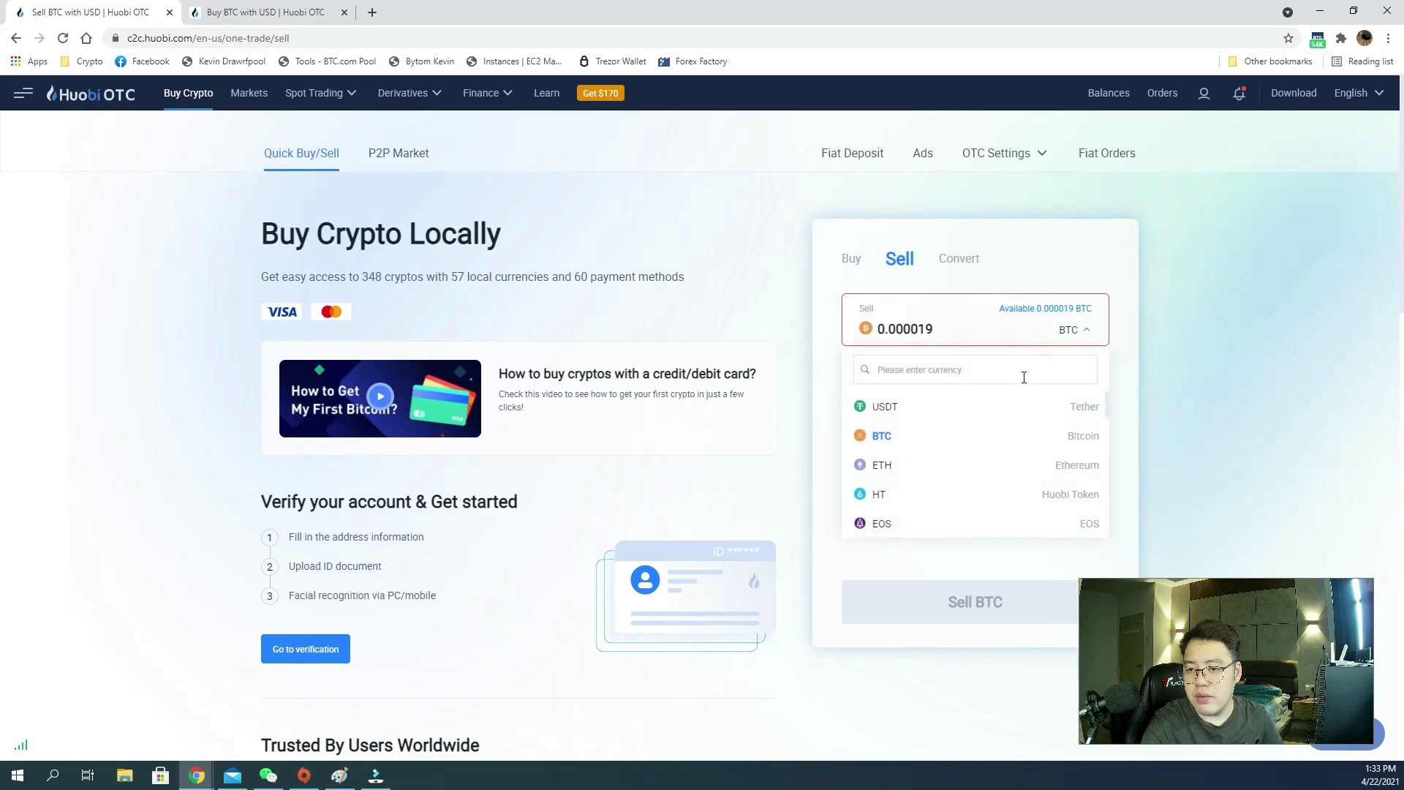
click(941, 417)
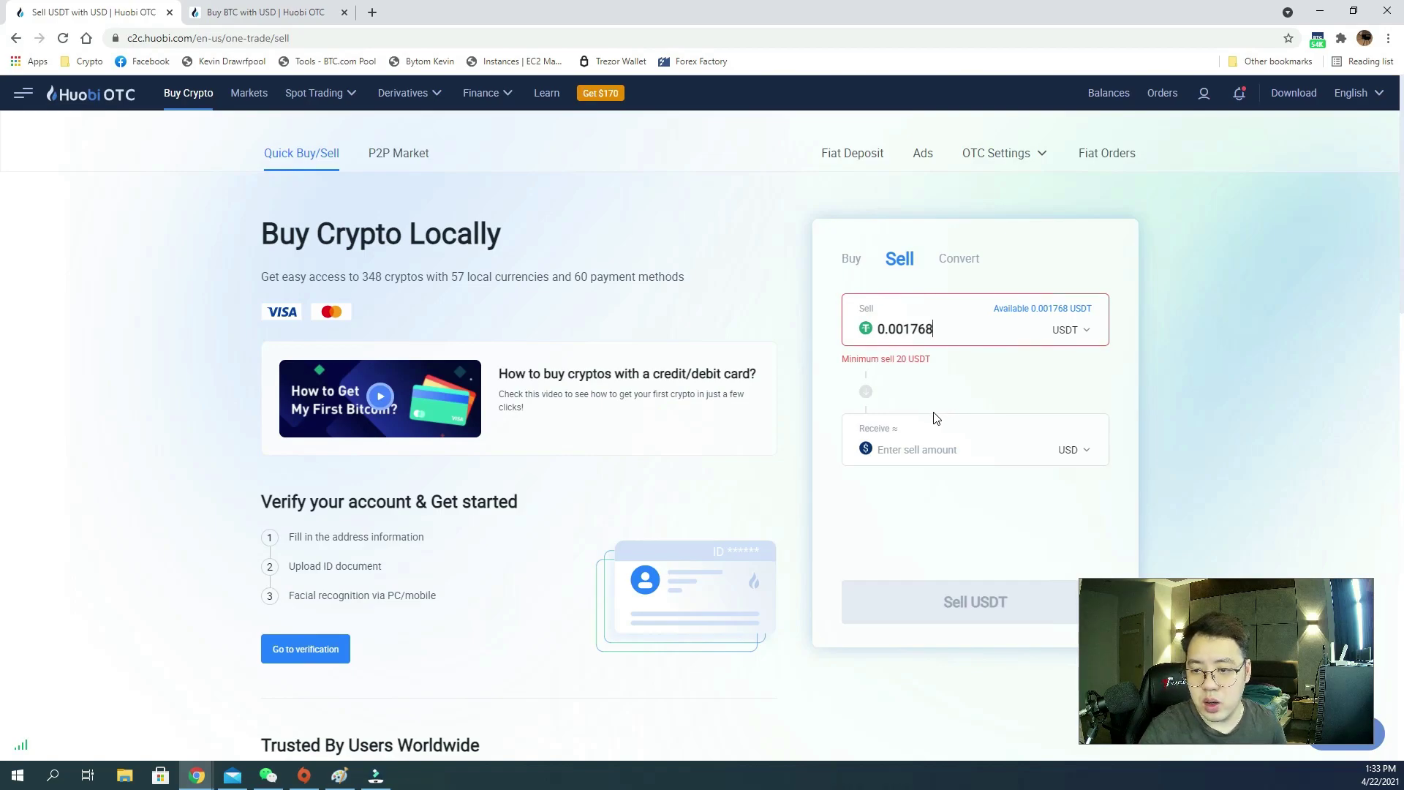
click(1078, 460)
click(946, 490)
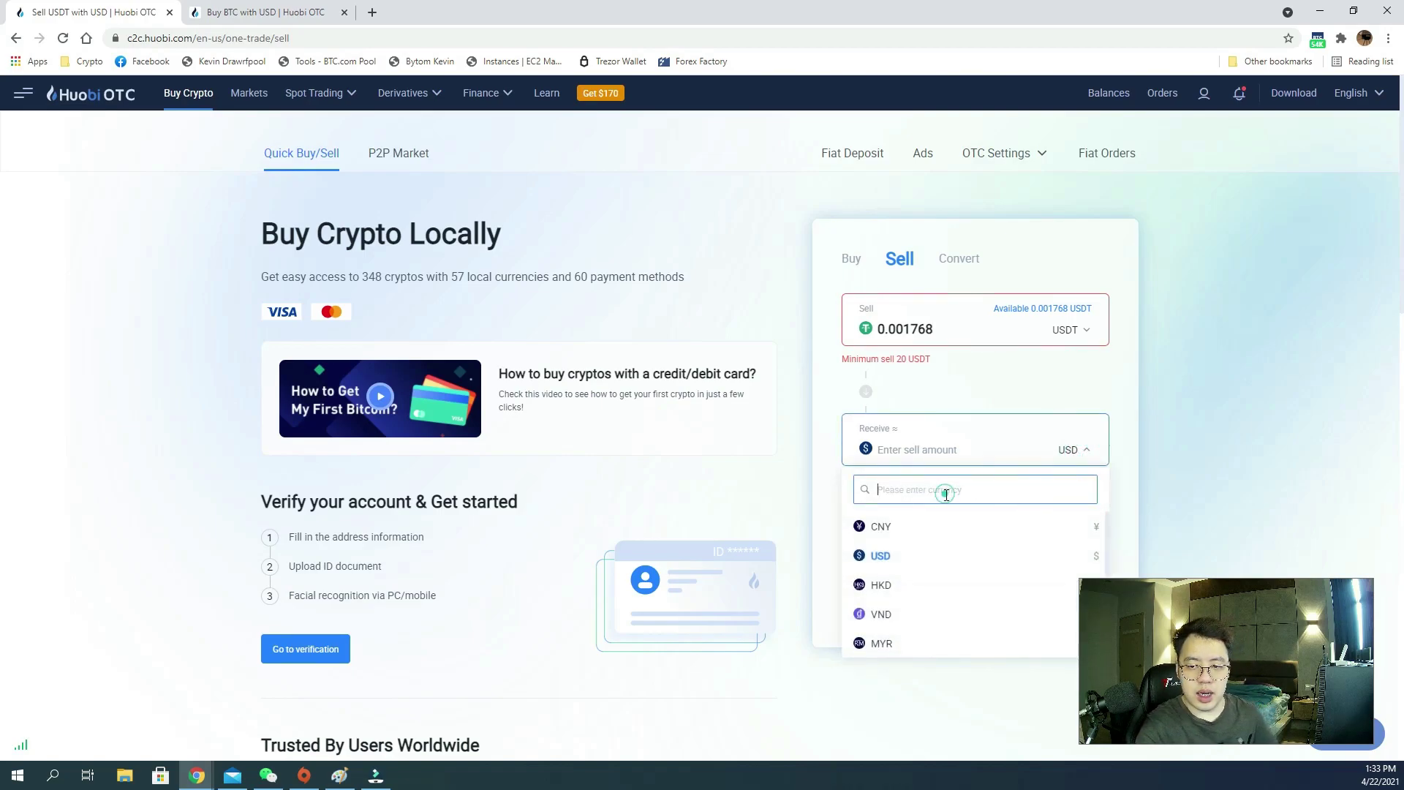
text(myr)
click(909, 526)
- Set the amount to sell to 1000 USDT and check the MYR to receive and the payment methods
drag(935, 329, 718, 328)
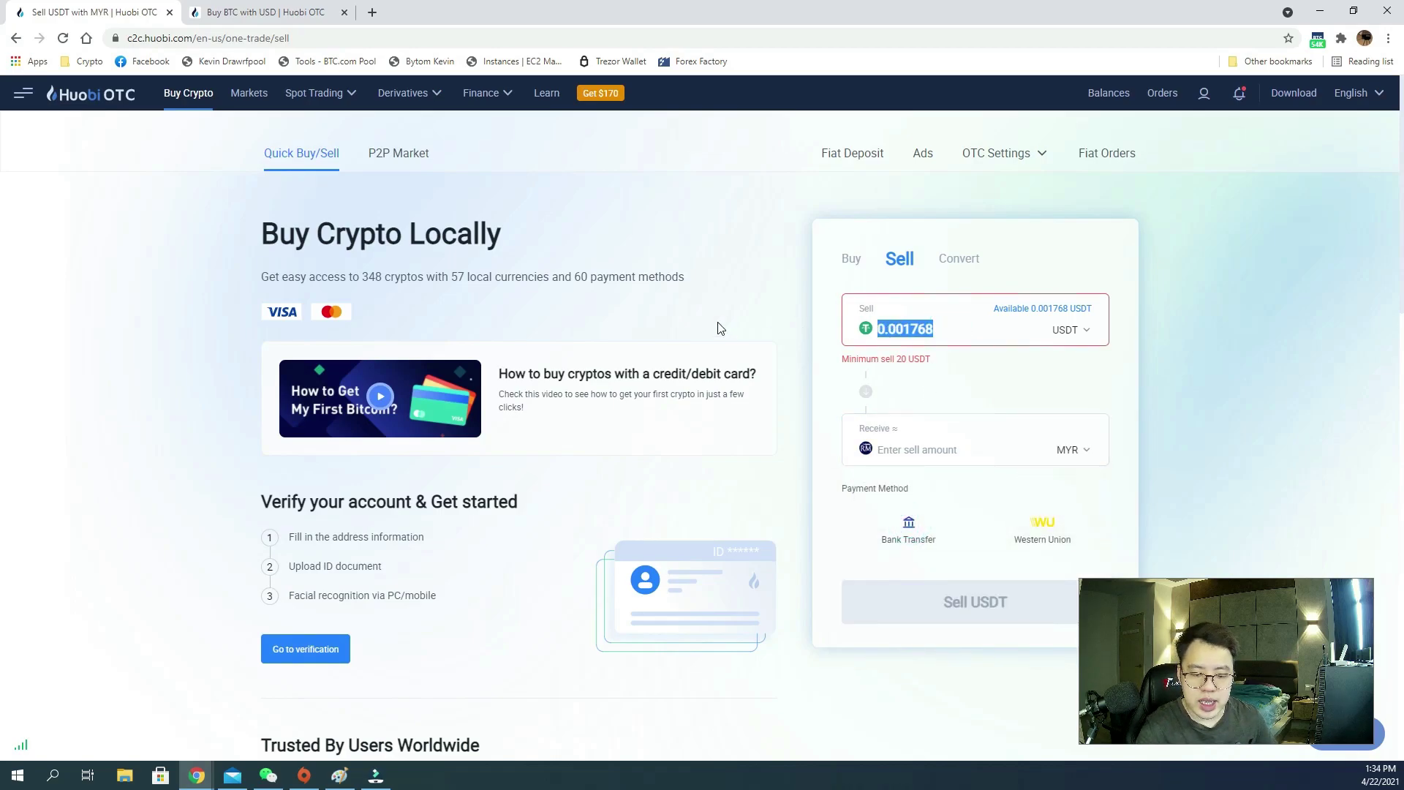
text(1000)
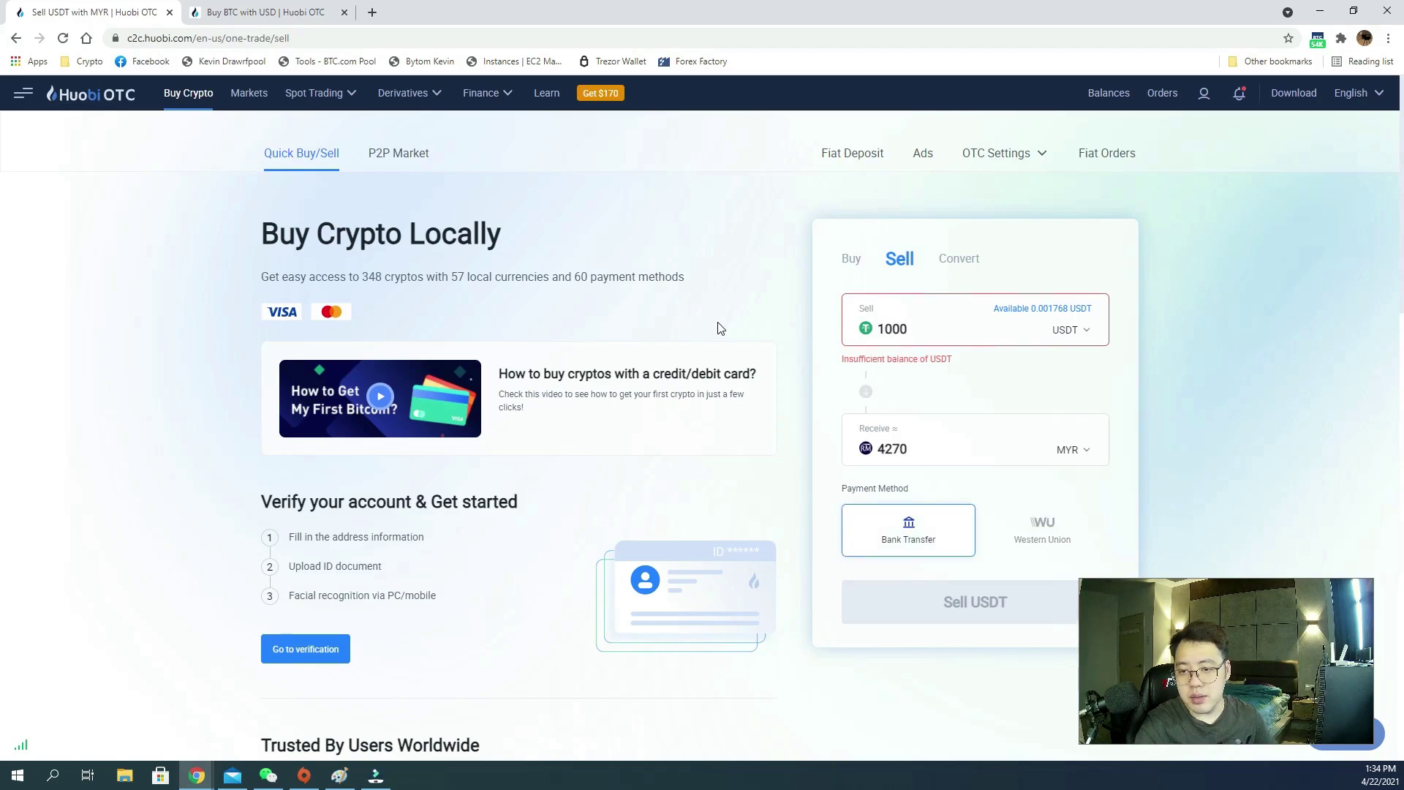
drag(954, 449, 797, 437)
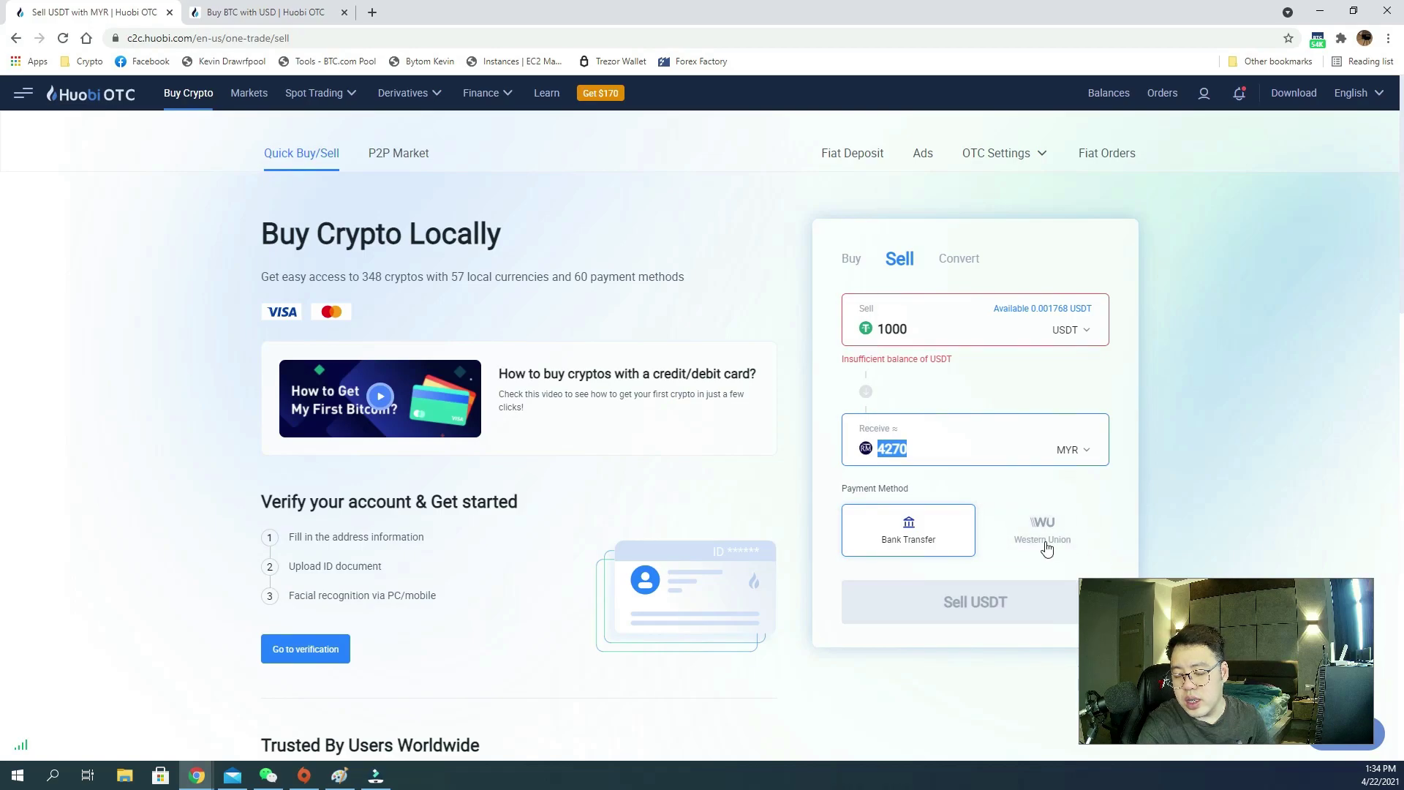
scroll(1051, 549, down, 2)
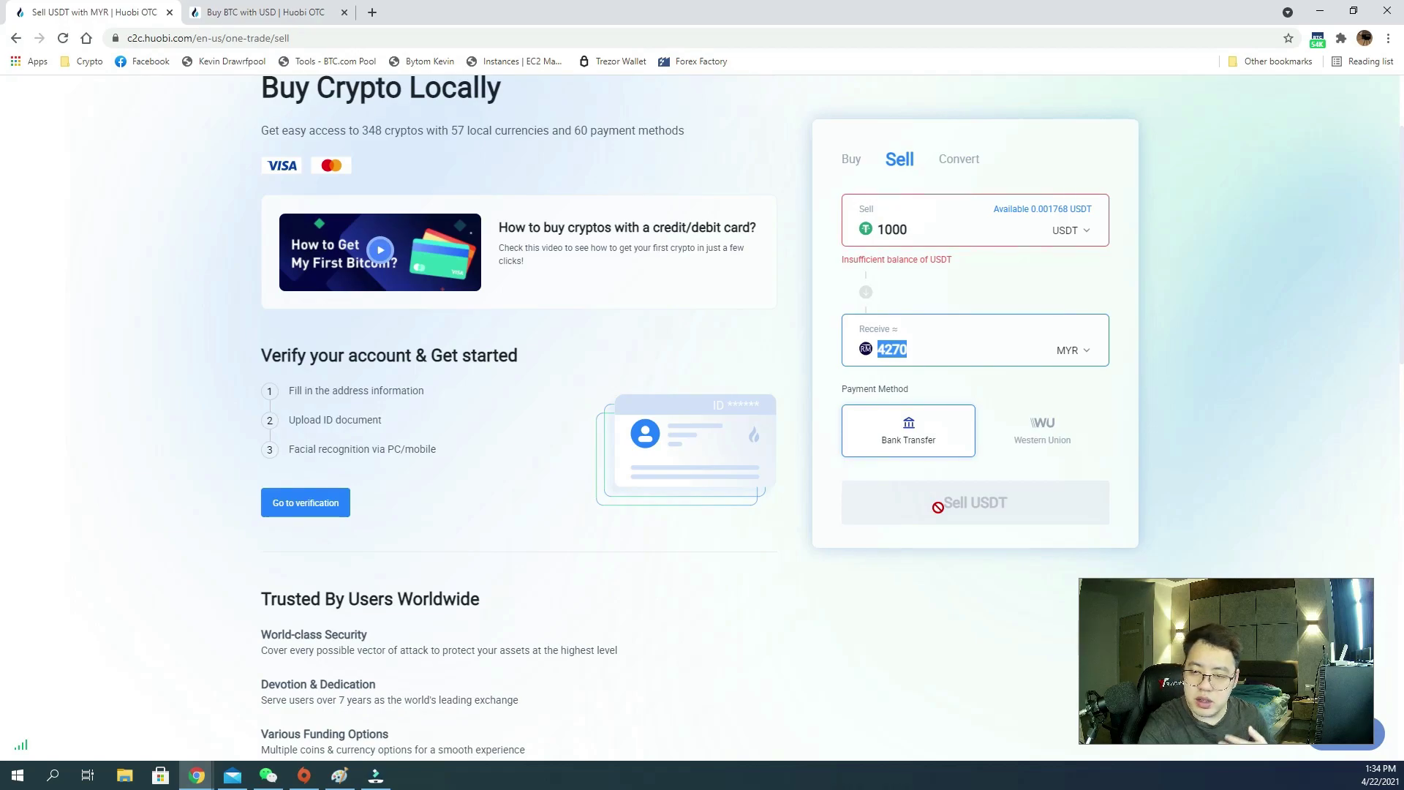
scroll(937, 507, up, 1)
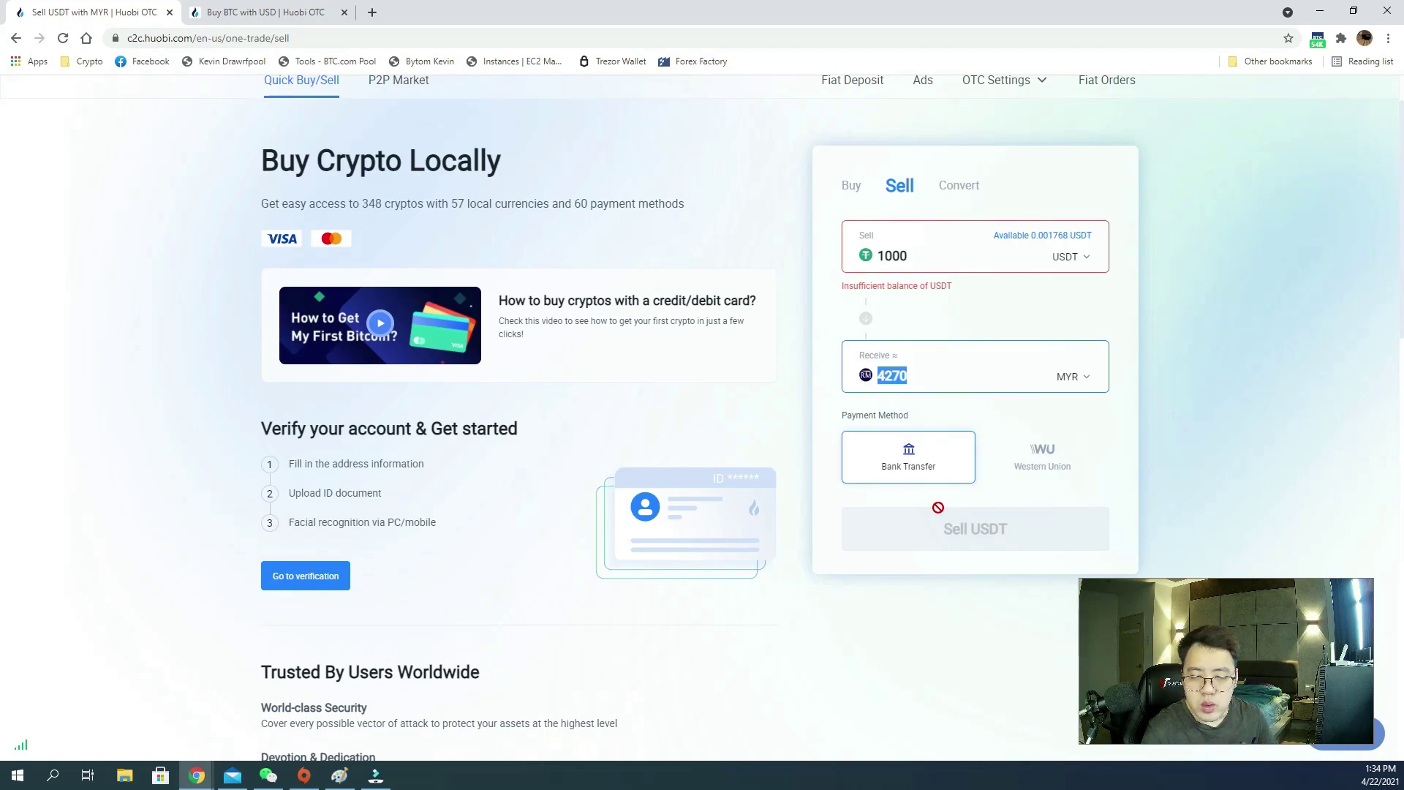
scroll(704, 445, up, 1)
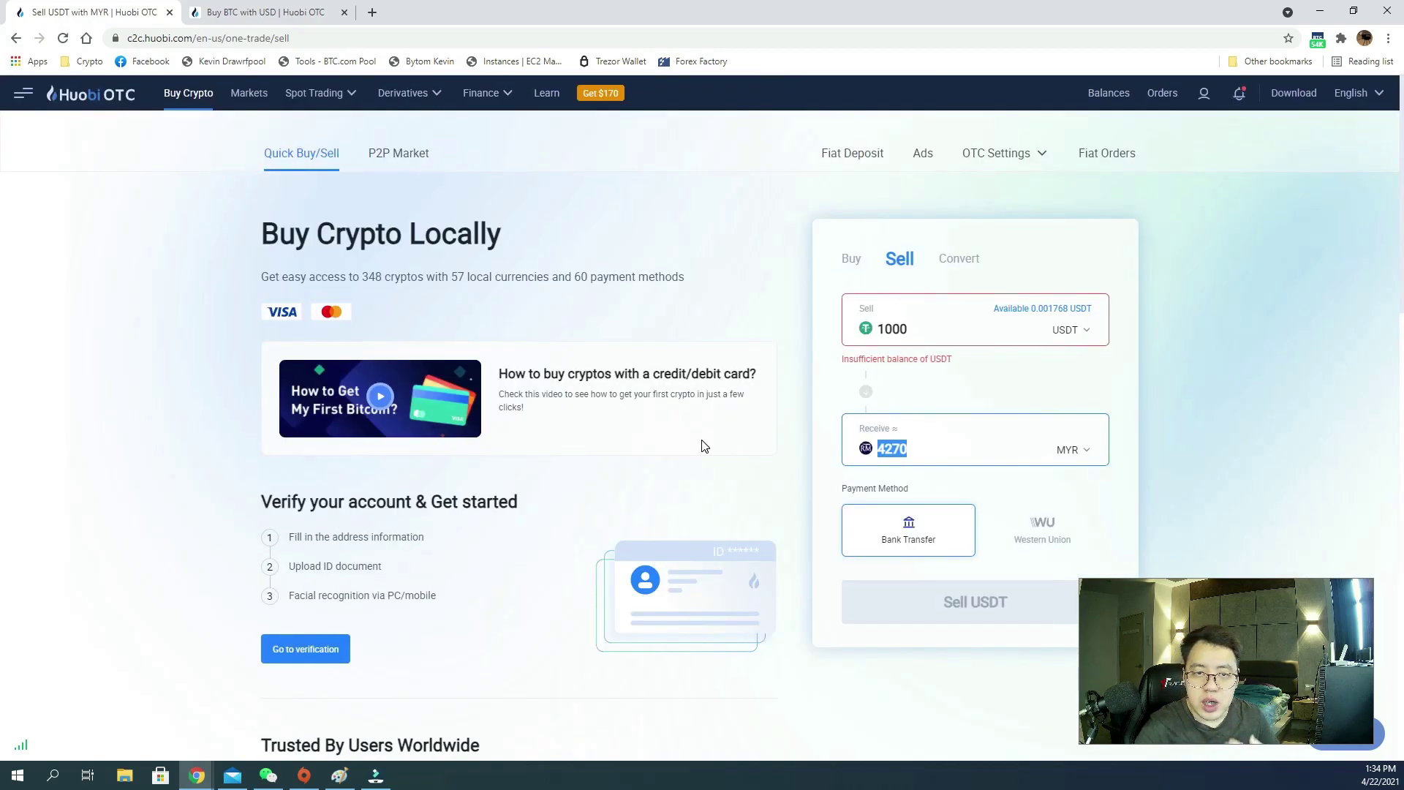
- Show the P2P market's offers for selling USDT for MYR
click(407, 171)
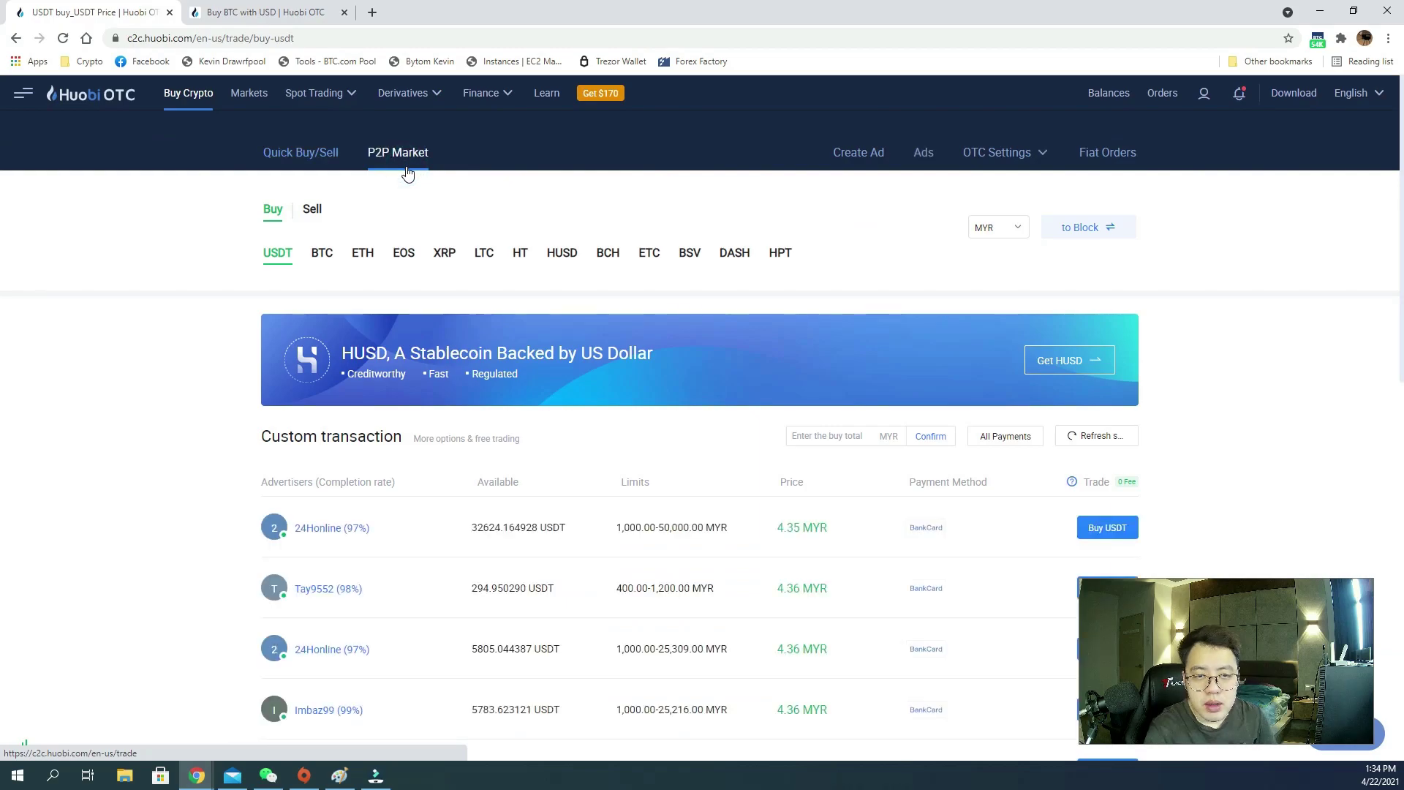
click(312, 212)
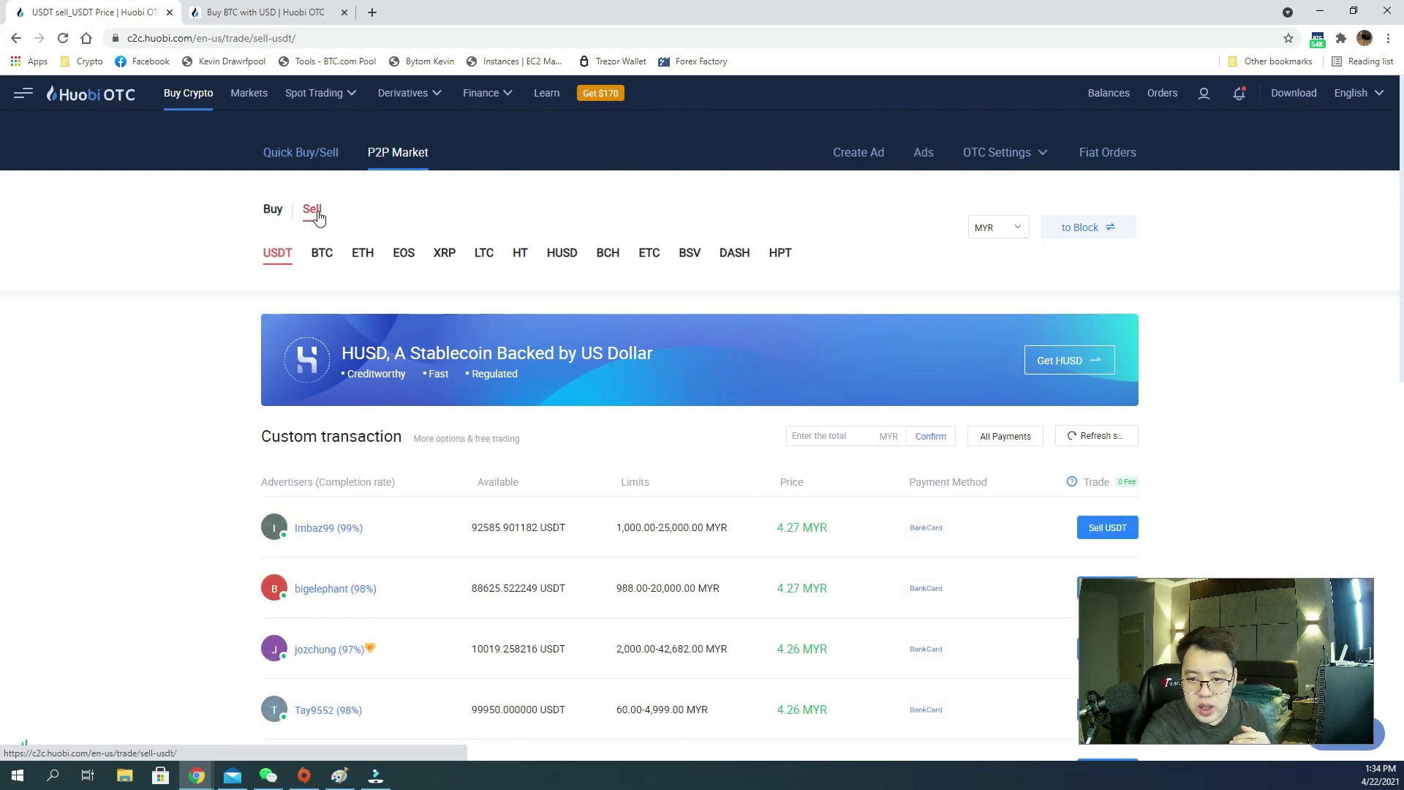
- Look through the P2P offers for selling USDT and open the first one, with limits of 1,000.00-25,000.00 MYR
scroll(318, 218, down, 2)
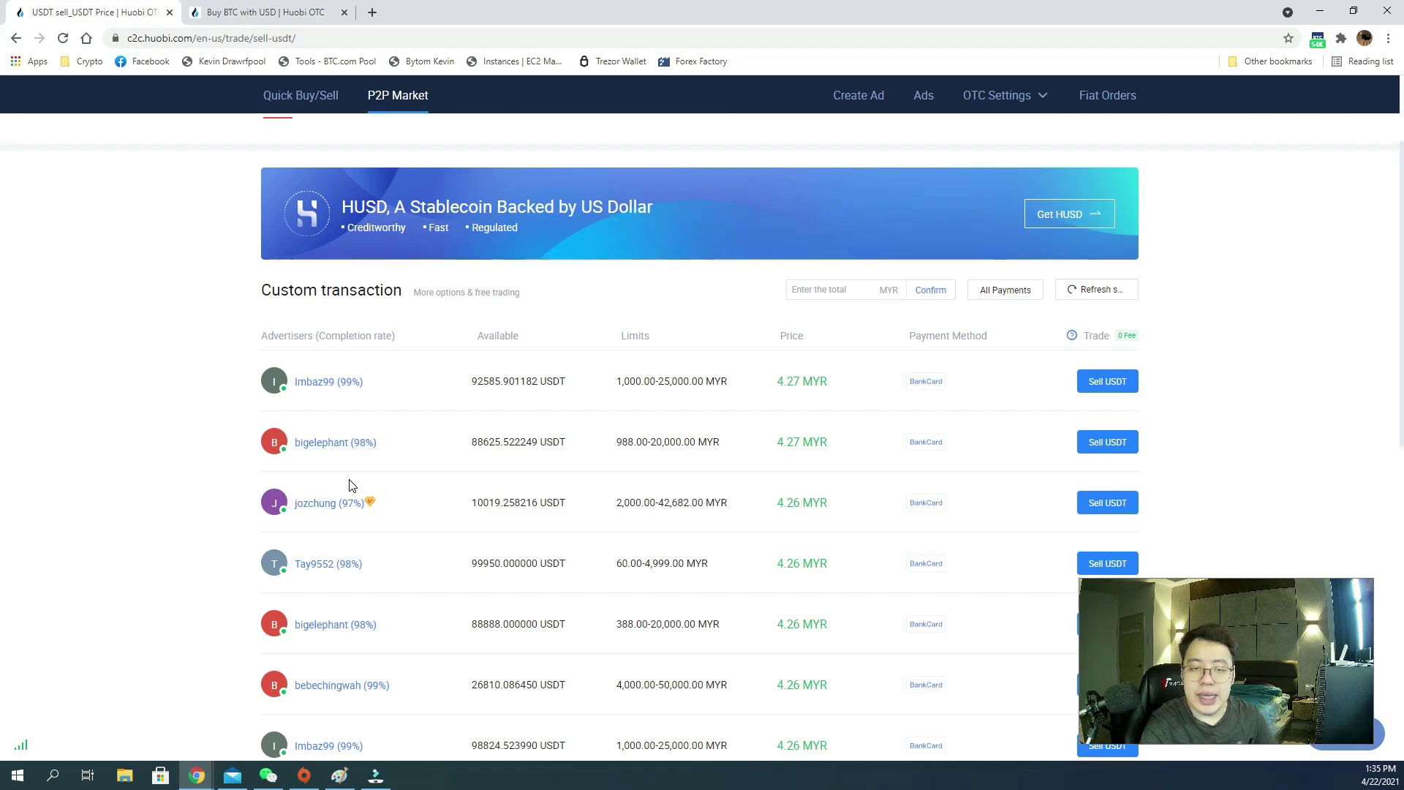
scroll(348, 485, down, 7)
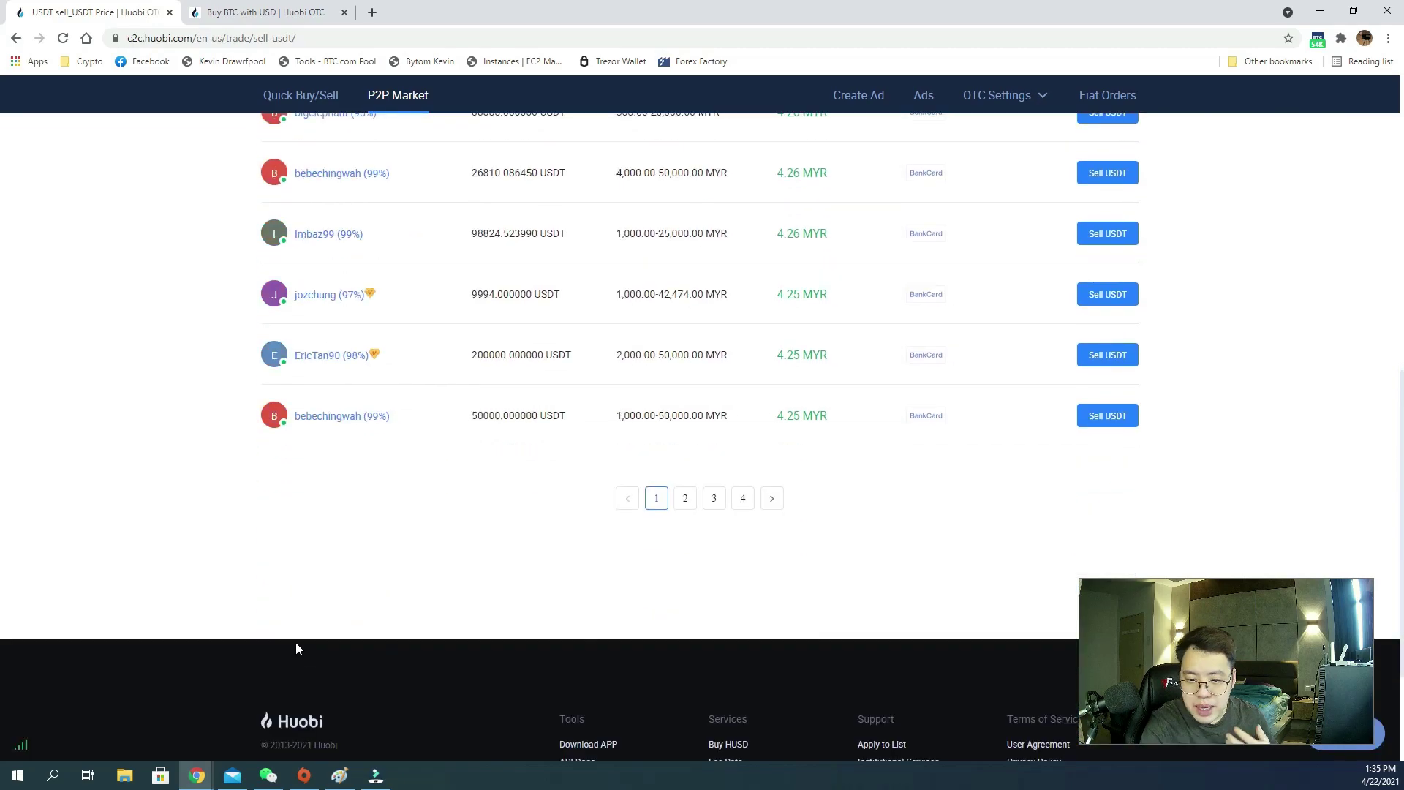
scroll(295, 644, up, 9)
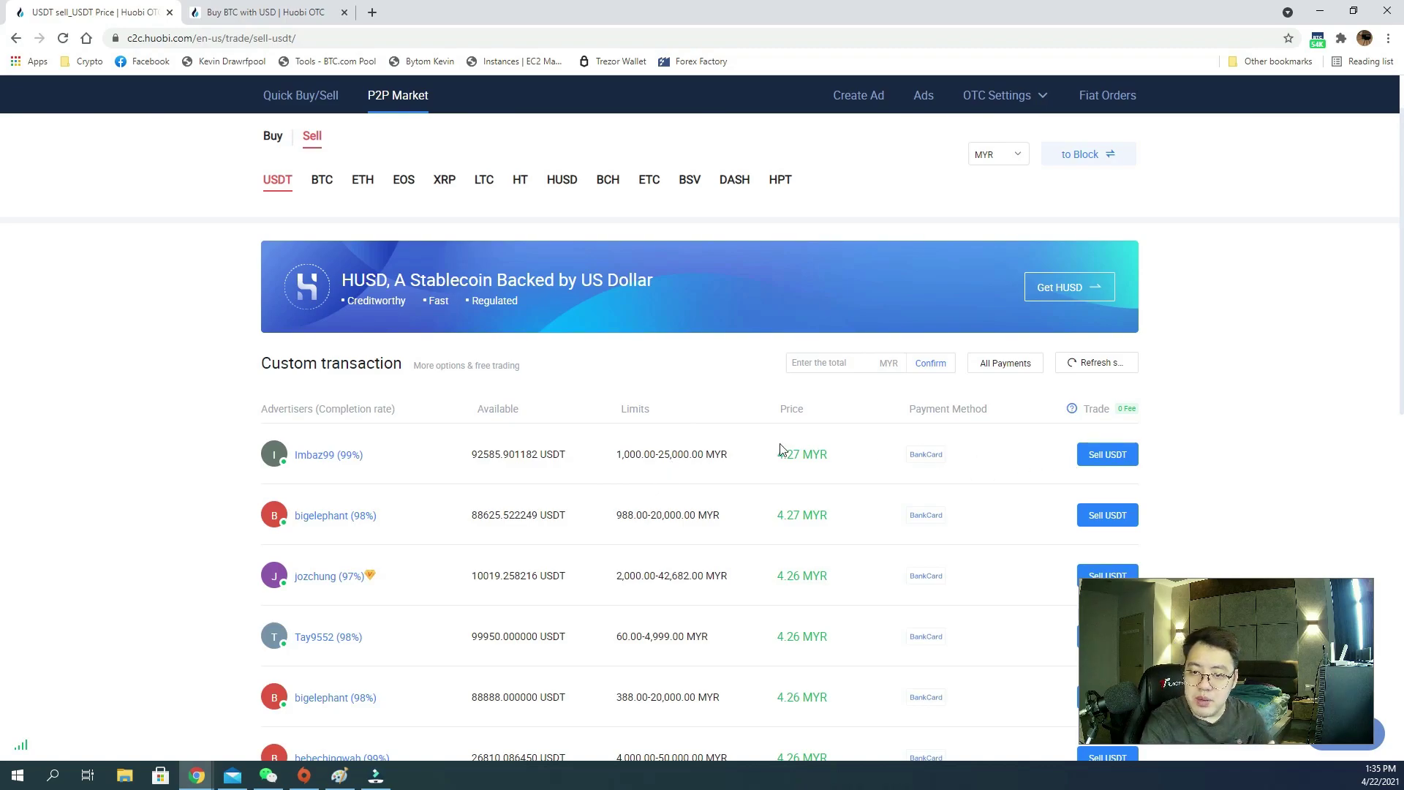
click(1117, 449)
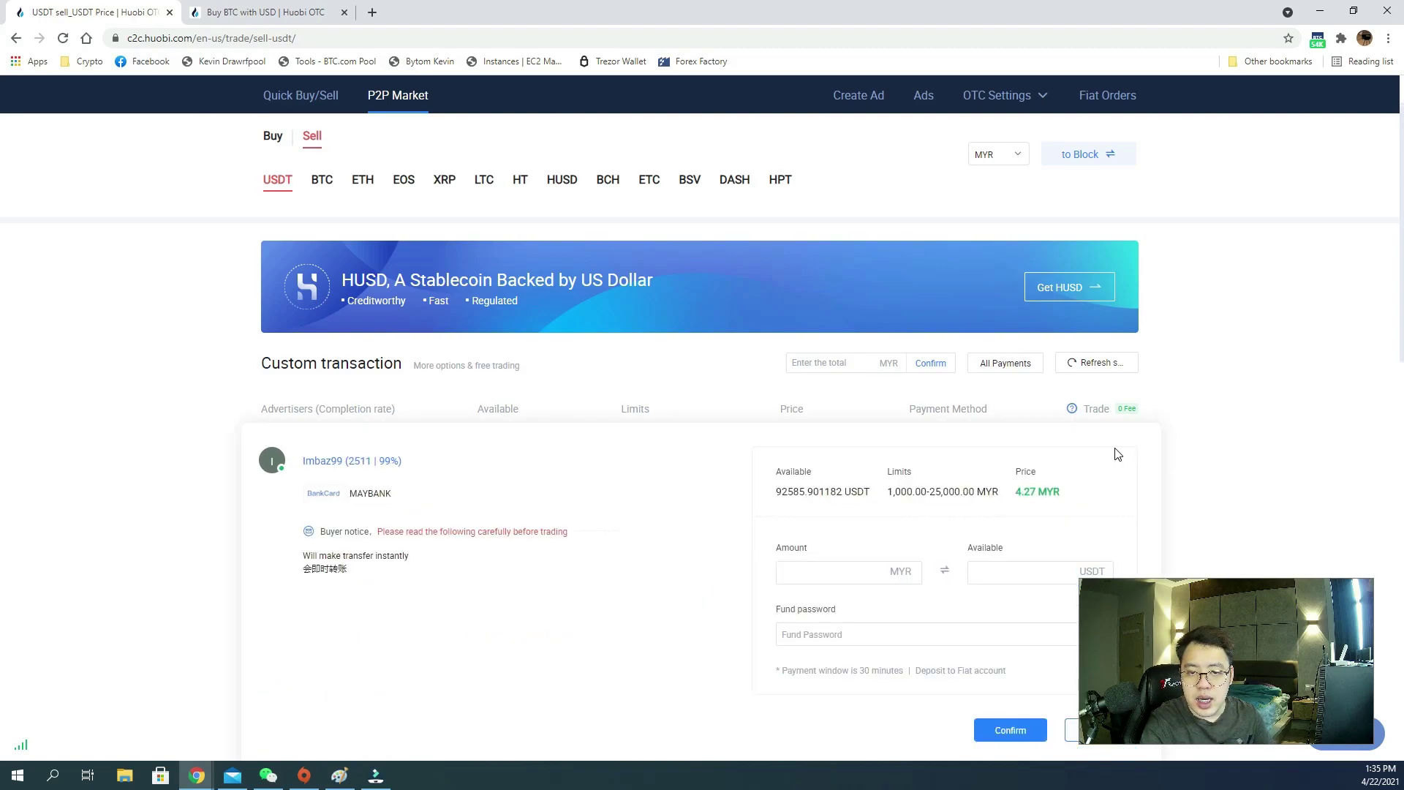
- Set the quantity to sell in the opened offer to 1000 USDT and check the corresponding MYR amount and order form
click(813, 563)
scroll(813, 563, down, 1)
click(996, 496)
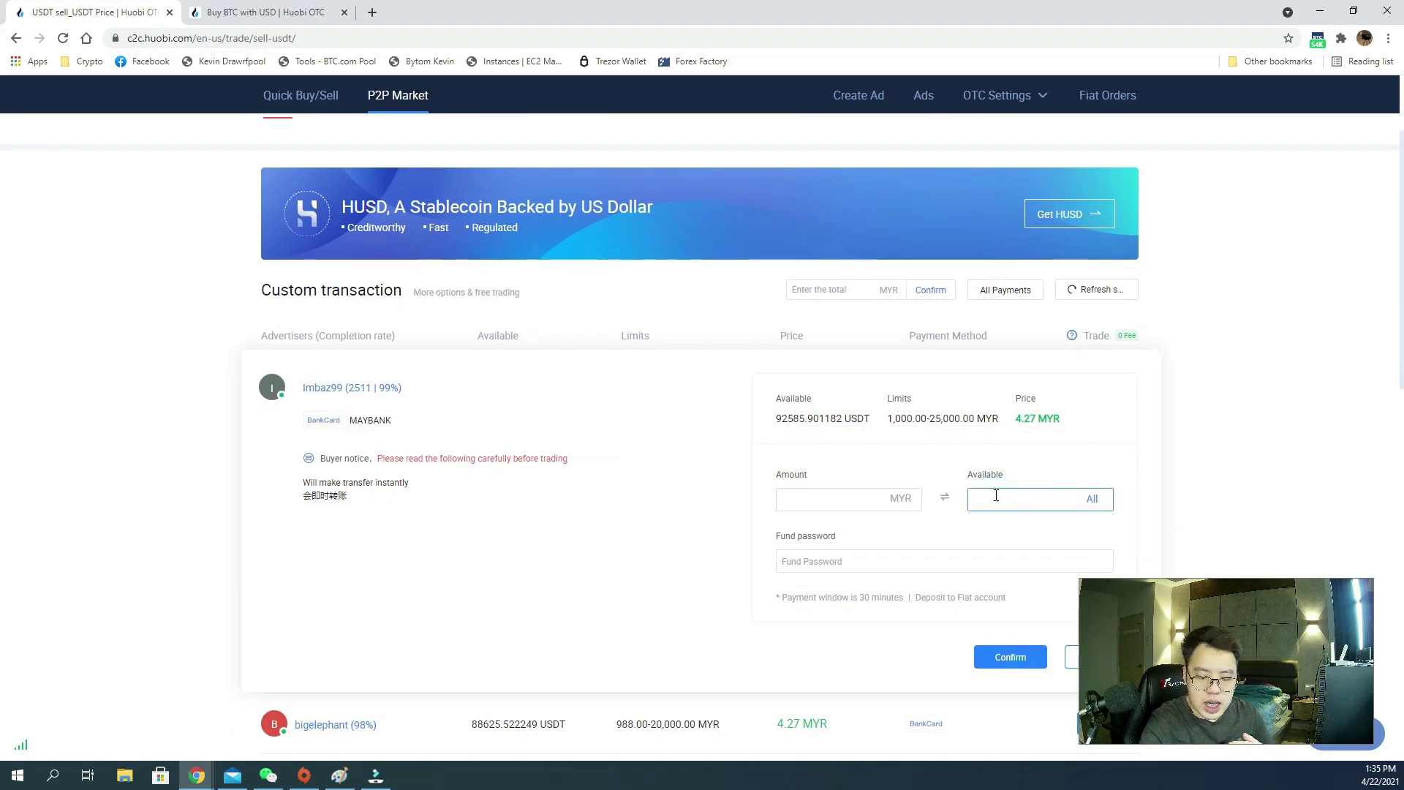
text(1000)
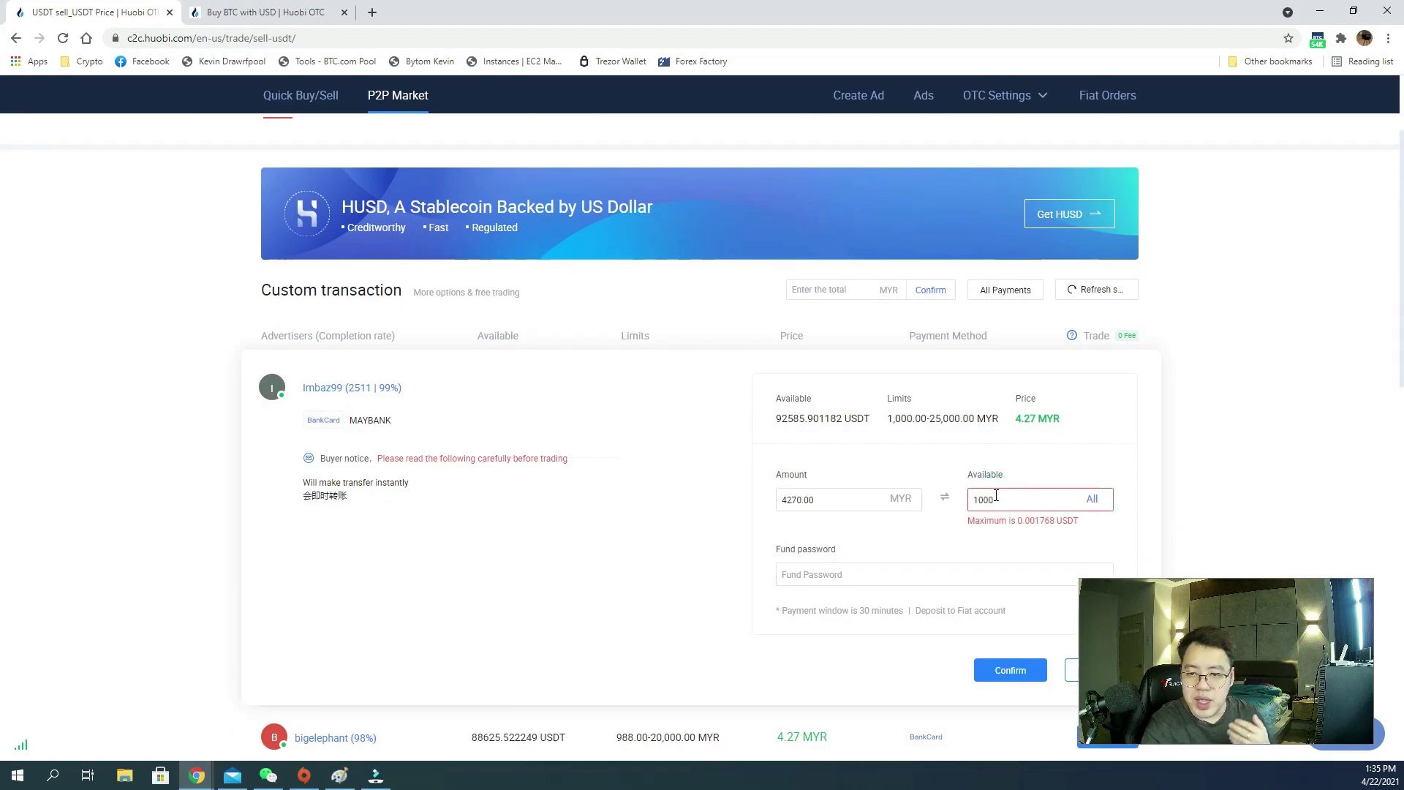
double_click(821, 503)
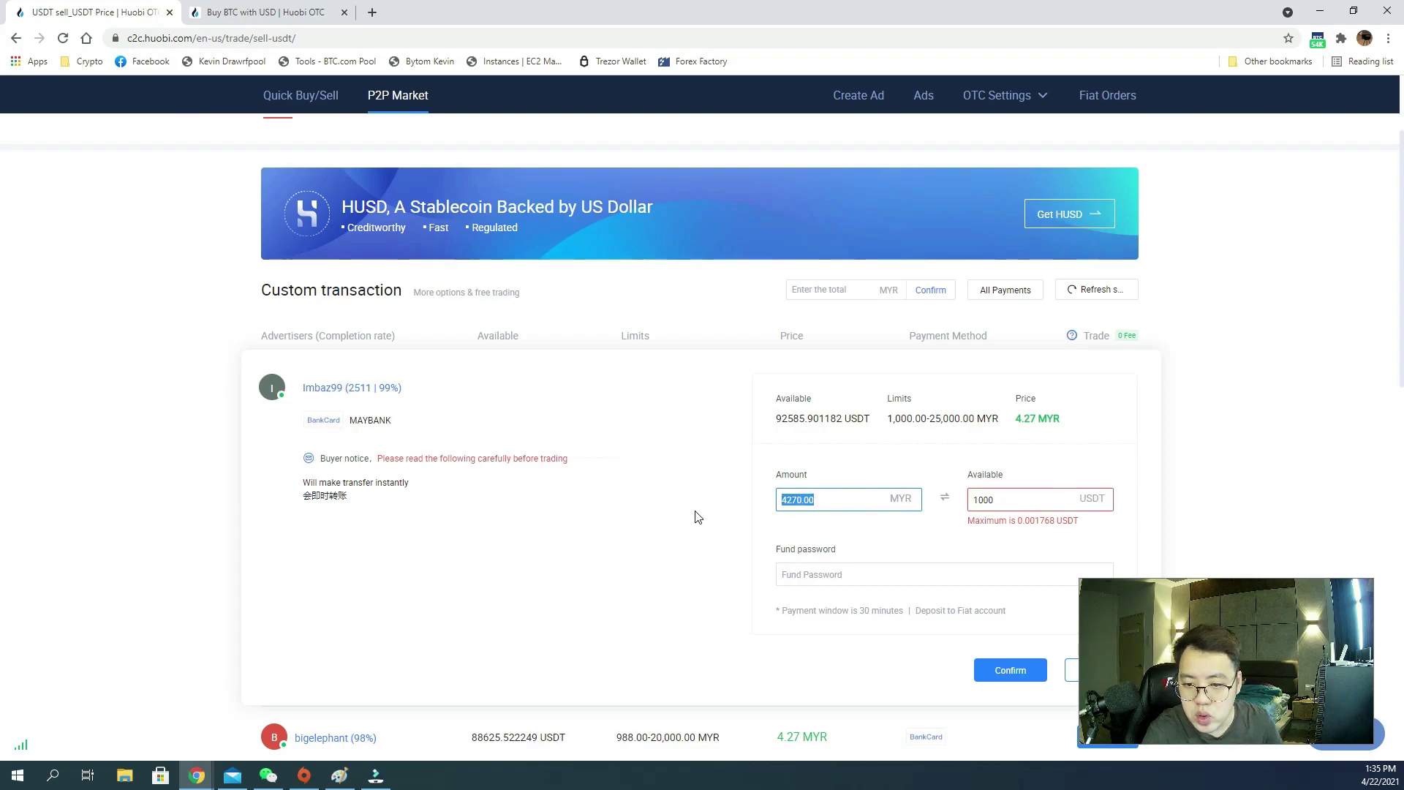
scroll(696, 517, down, 2)
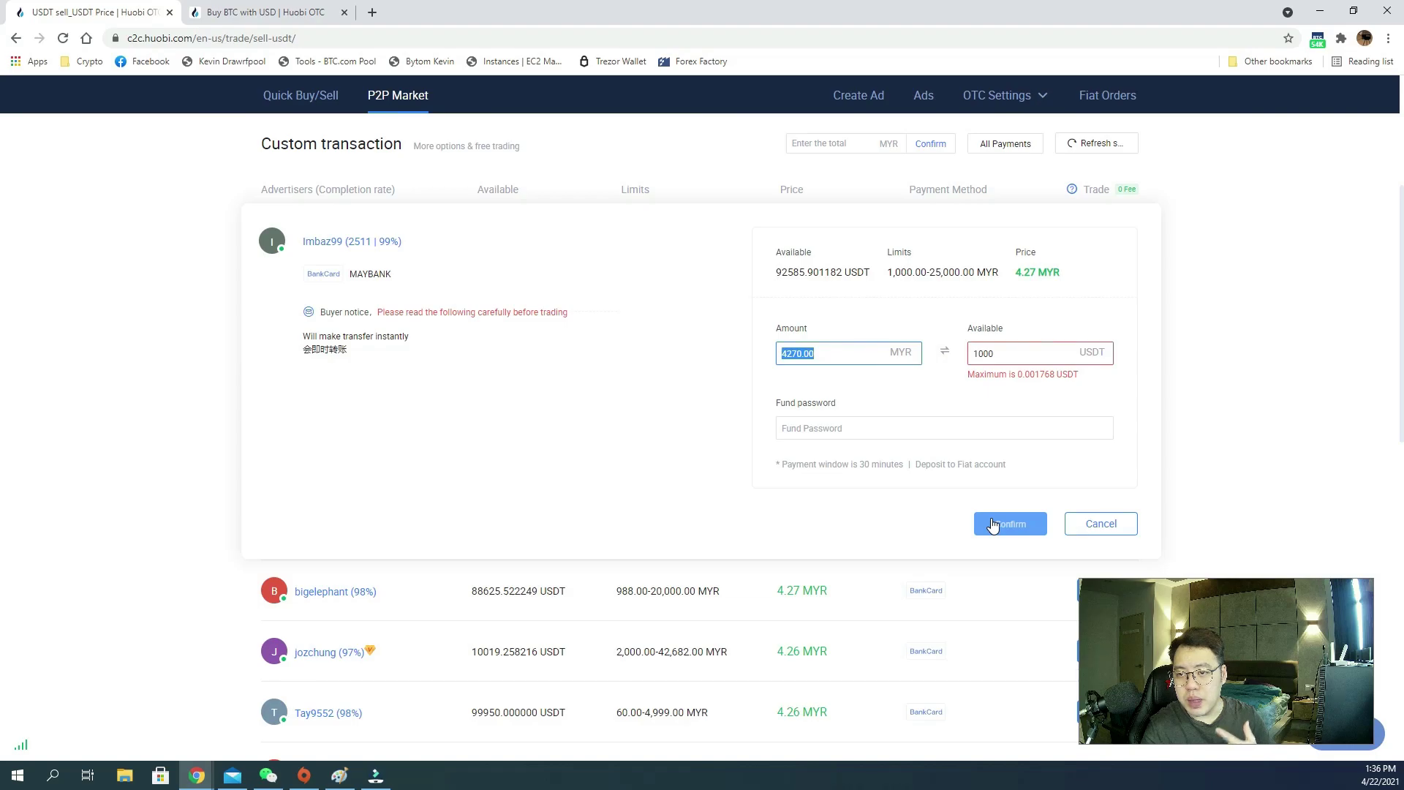
scroll(830, 555, up, 3)
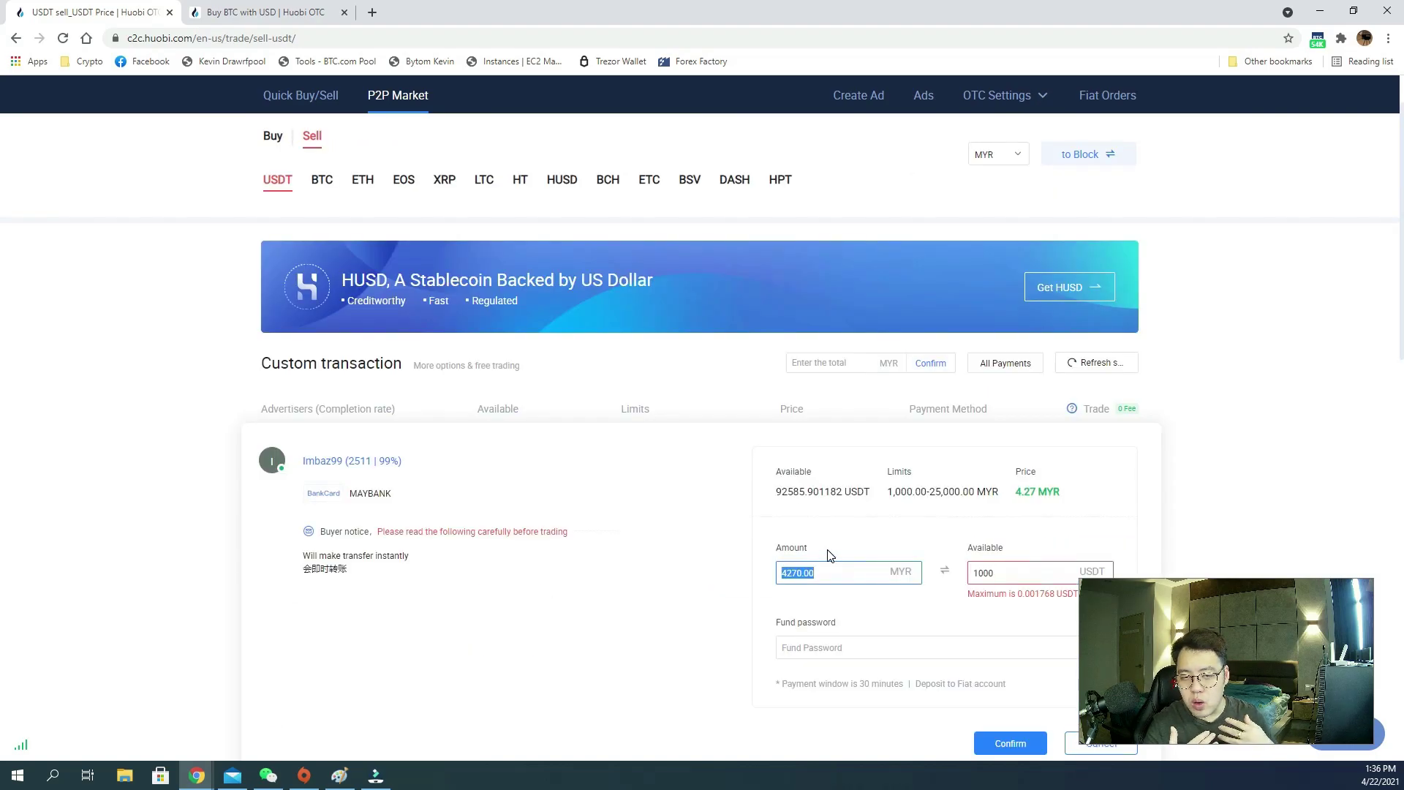